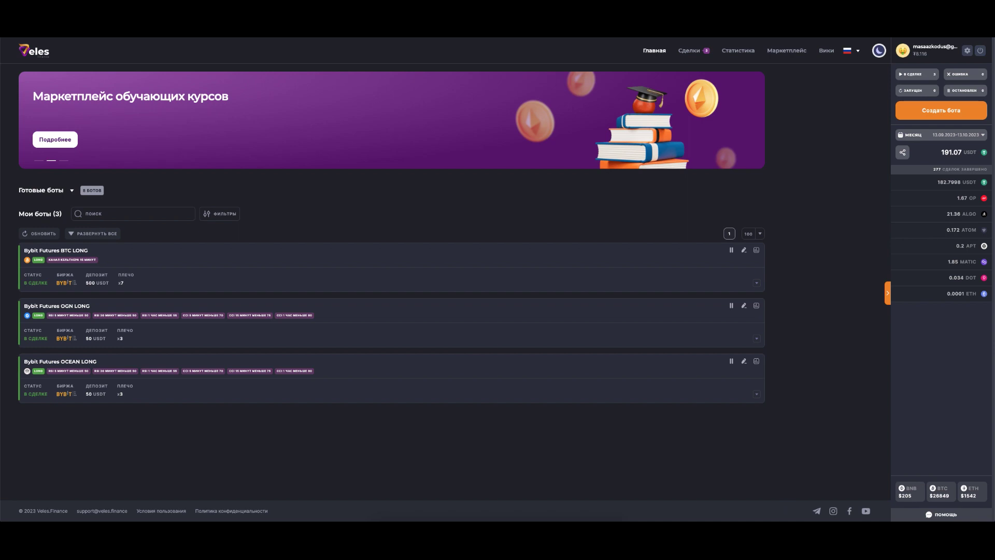
Step: Start creating a new bot on the Bybit Futures exchange and select the saved Bybit Futures API key
{"action": "left_click", "coordinate": [944, 114]}
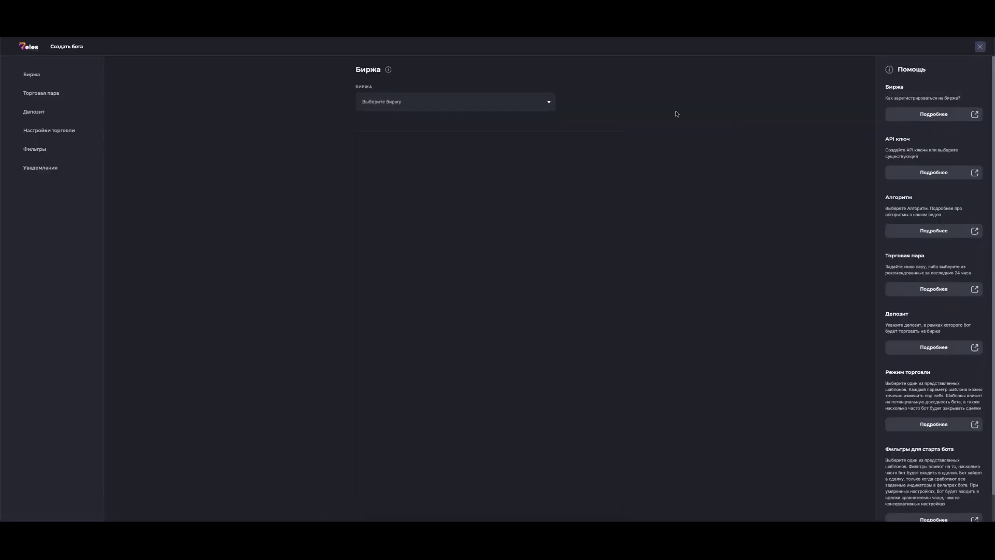
{"action": "left_click", "coordinate": [548, 104]}
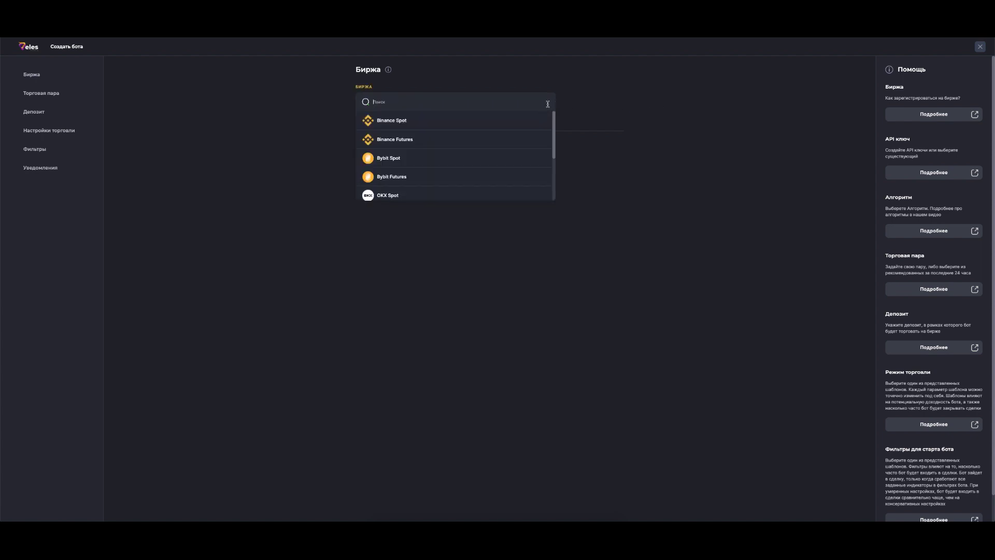
{"action": "left_click", "coordinate": [393, 178]}
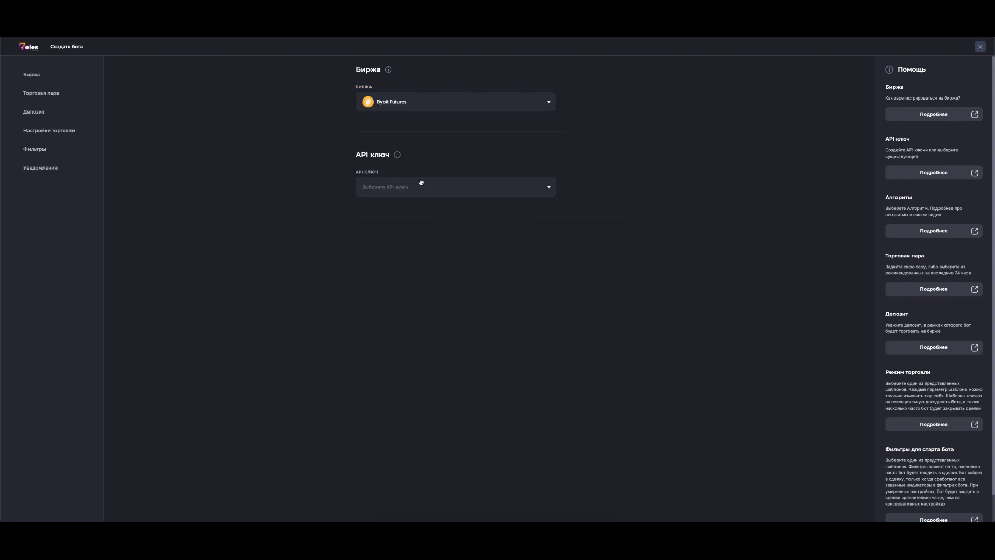
{"action": "left_click", "coordinate": [421, 189]}
{"action": "left_click", "coordinate": [372, 187]}
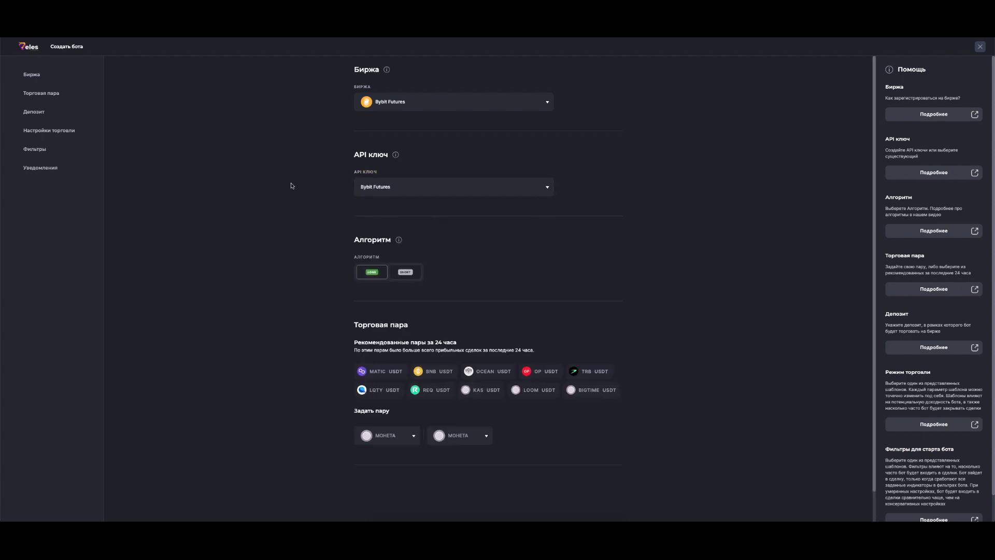
Step: Choose TRB/USDT from the recommended trading pairs for the bot
{"action": "scroll", "coordinate": [292, 186], "scroll_direction": "down", "scroll_amount": 1}
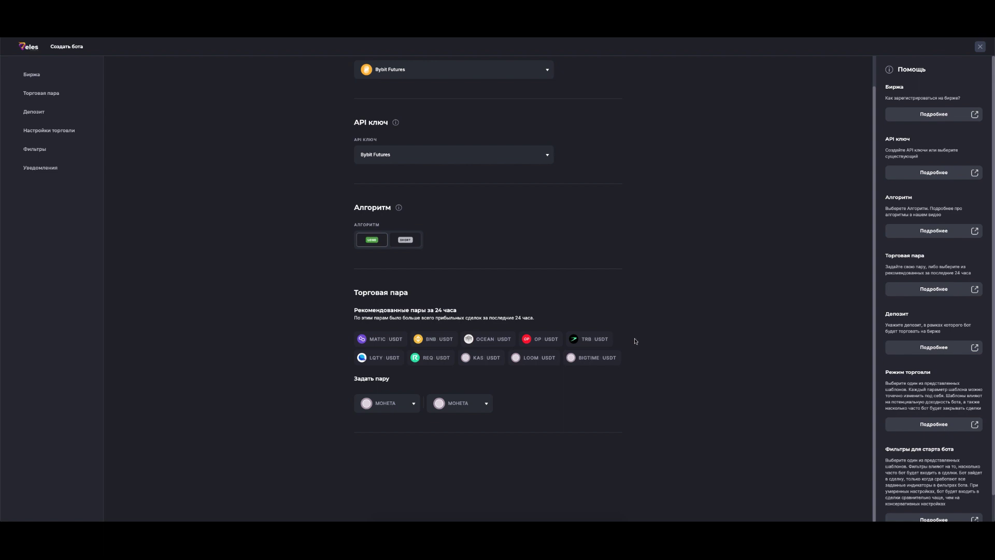
{"action": "left_click", "coordinate": [588, 344]}
{"action": "scroll", "coordinate": [241, 289], "scroll_direction": "down", "scroll_amount": 1}
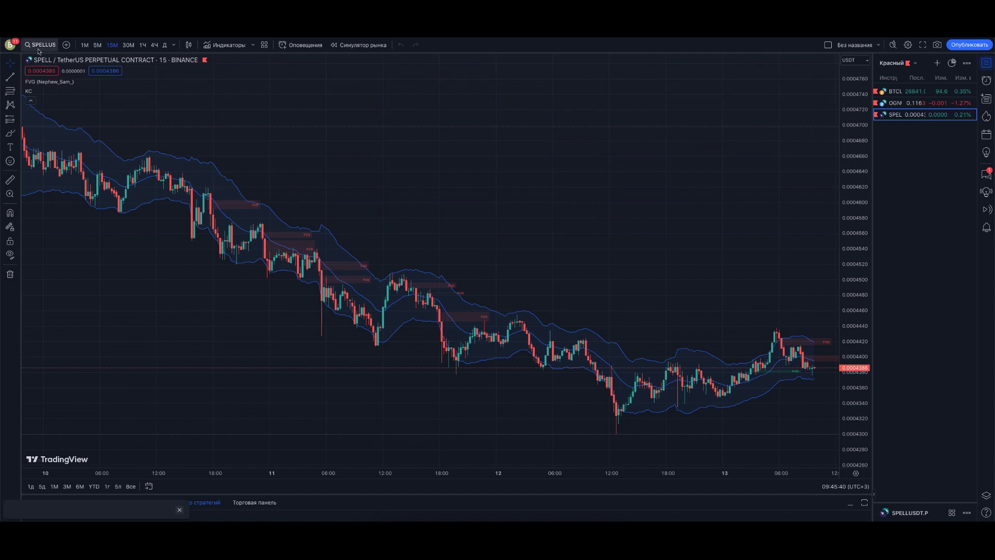
Step: Switch to TradingView, search for TRB, open Bybit's TRBUSDT perpetual contract chart and dismiss the advertisement
{"action": "left_click", "coordinate": [41, 45]}
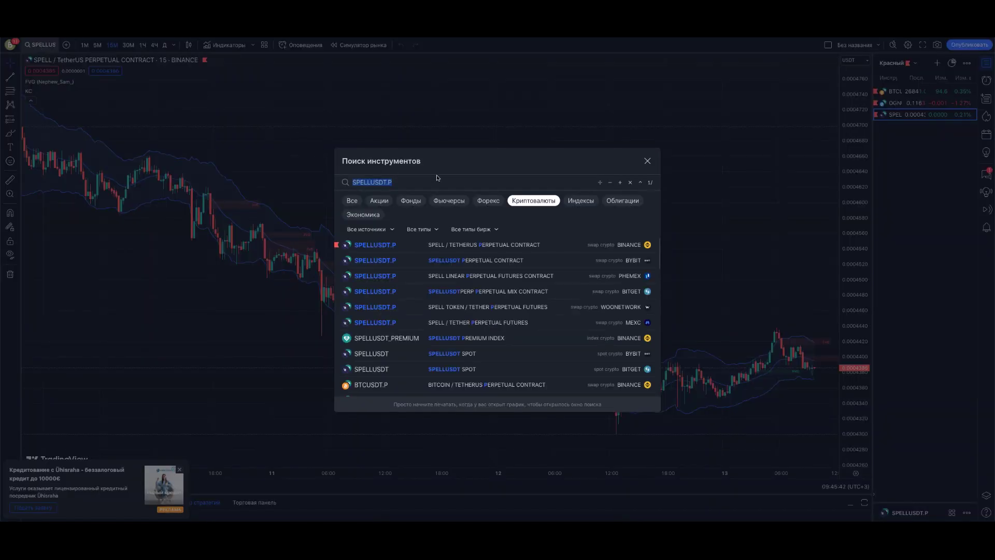
{"action": "key", "text": "BackSpace"}
{"action": "type", "text": "R"}
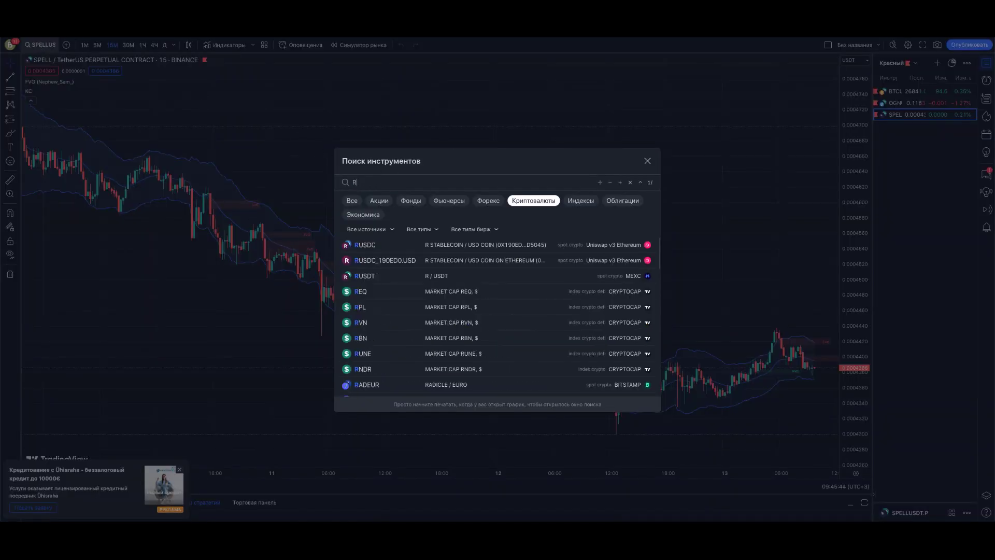
{"action": "key", "text": "BackSpace"}
{"action": "type", "text": "TRB"}
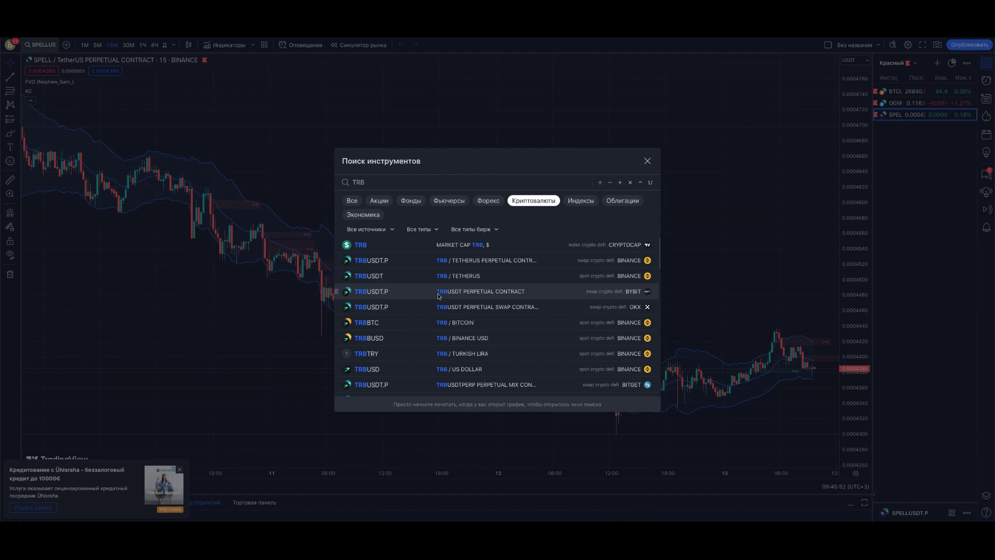
{"action": "left_click", "coordinate": [389, 293]}
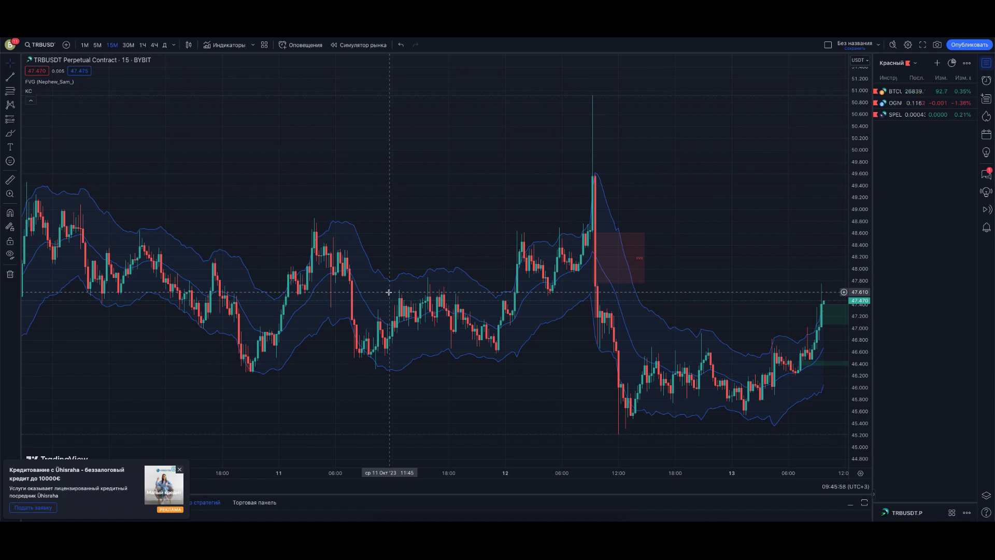
{"action": "left_click", "coordinate": [180, 470]}
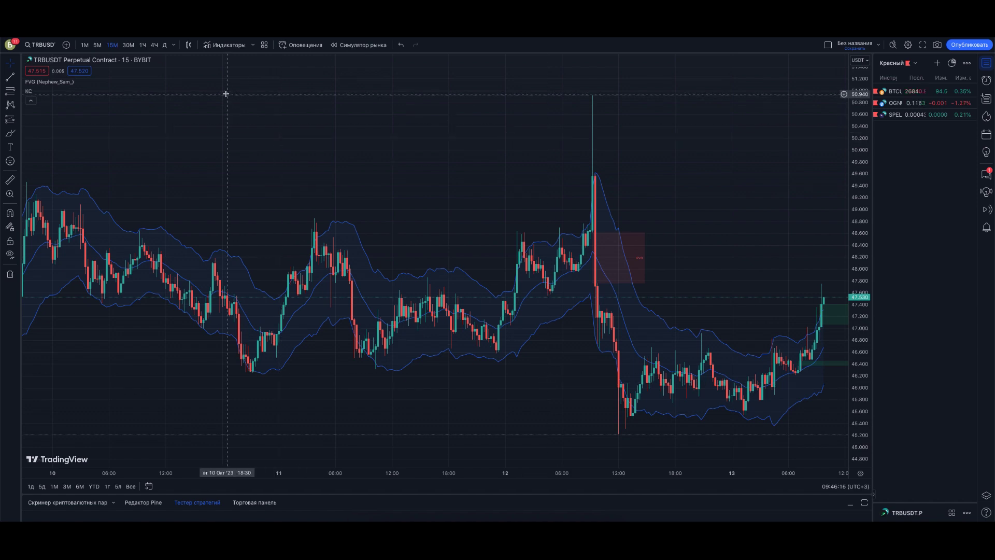
Step: Set the chart to the 4-hour timeframe and draw a nearly horizontal trend line near the late-September highs at about 57.4
{"action": "left_click", "coordinate": [154, 46]}
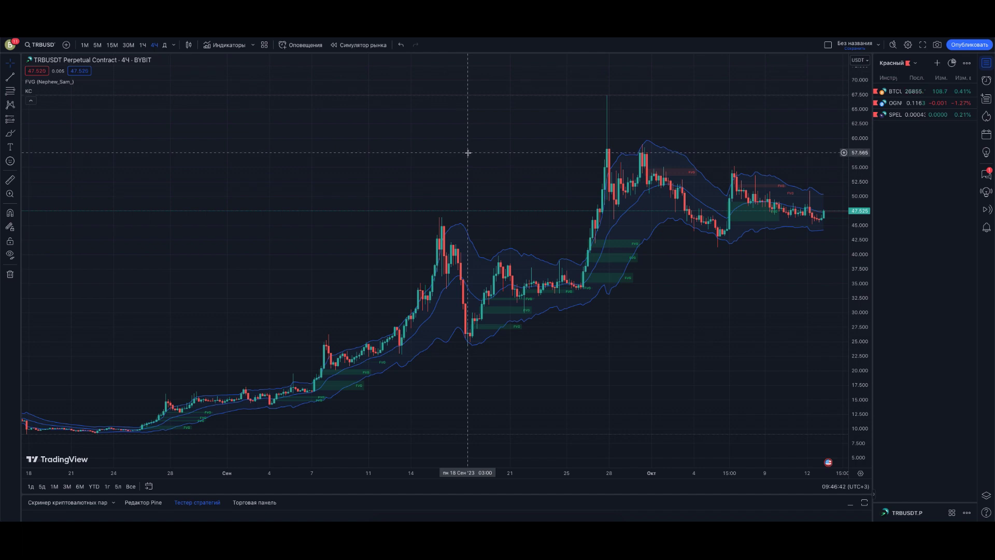
{"action": "left_click", "coordinate": [10, 77]}
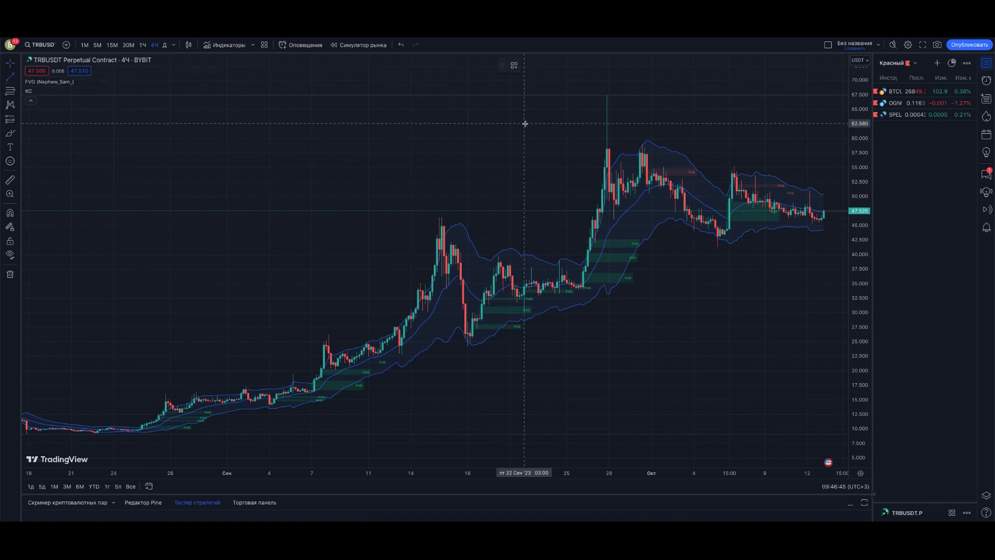
{"action": "left_click", "coordinate": [628, 153]}
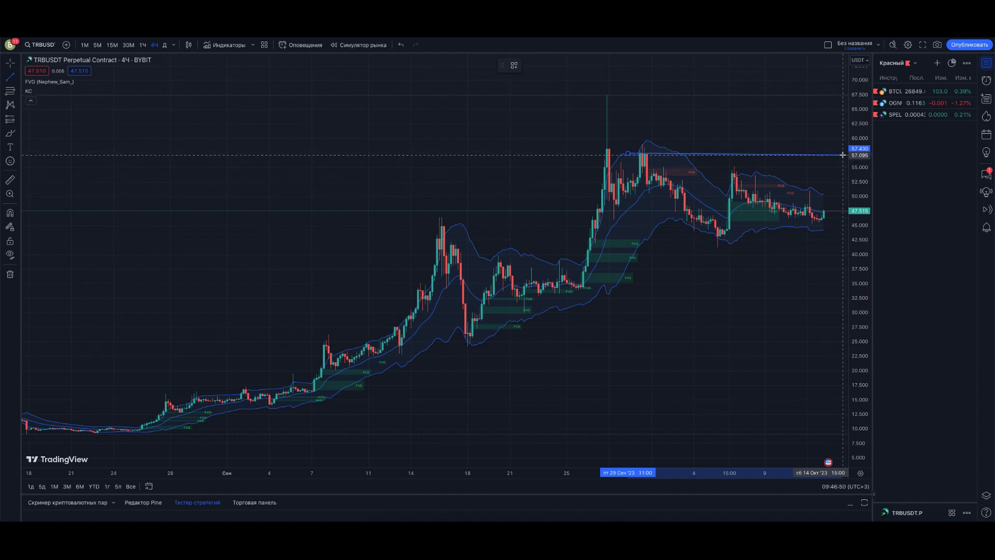
{"action": "left_click", "coordinate": [843, 154]}
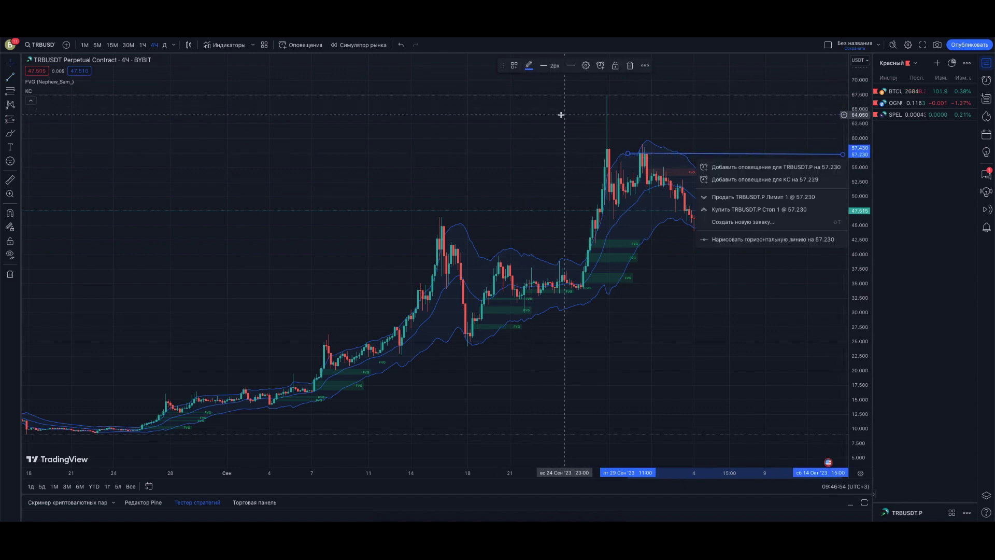
{"action": "left_click", "coordinate": [539, 109]}
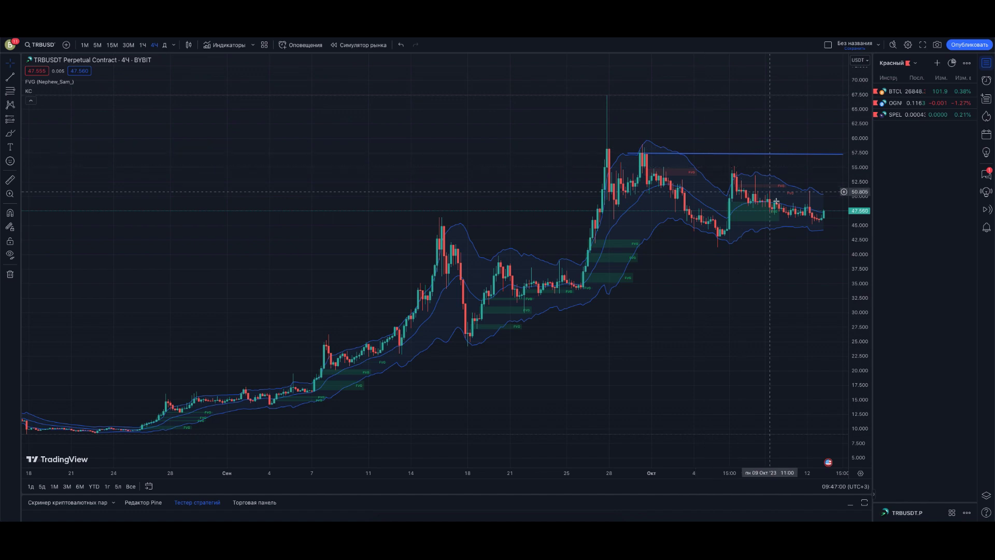
Step: Compare the TRBUSDT chart on the 1-hour, 30-minute and 15-minute timeframes, returning to 1 hour
{"action": "left_click", "coordinate": [143, 45]}
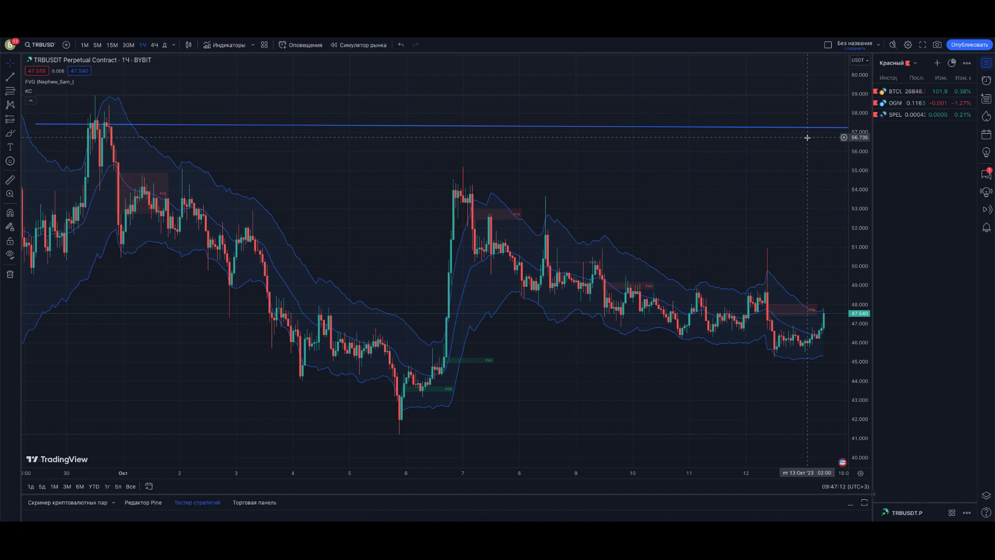
{"action": "left_click", "coordinate": [128, 45]}
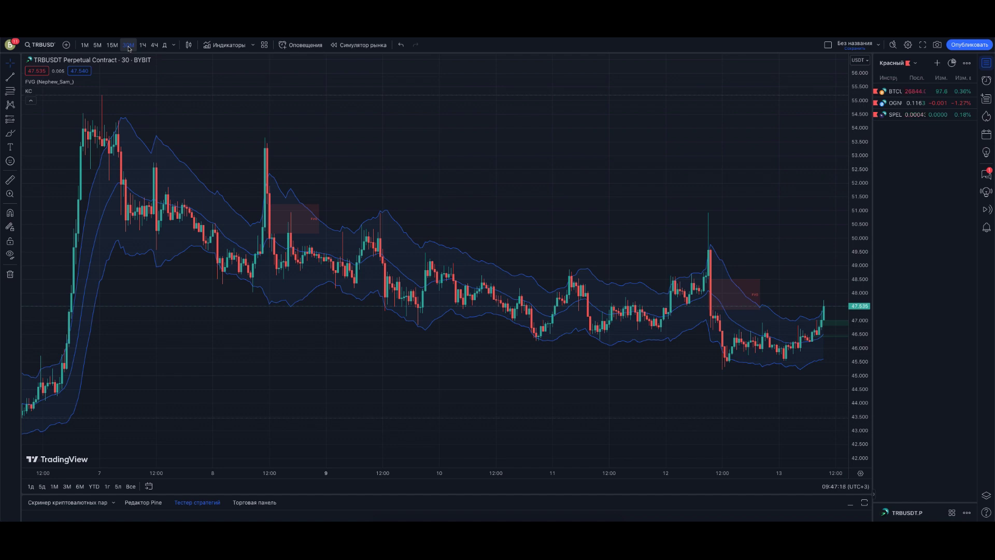
{"action": "left_click", "coordinate": [112, 45]}
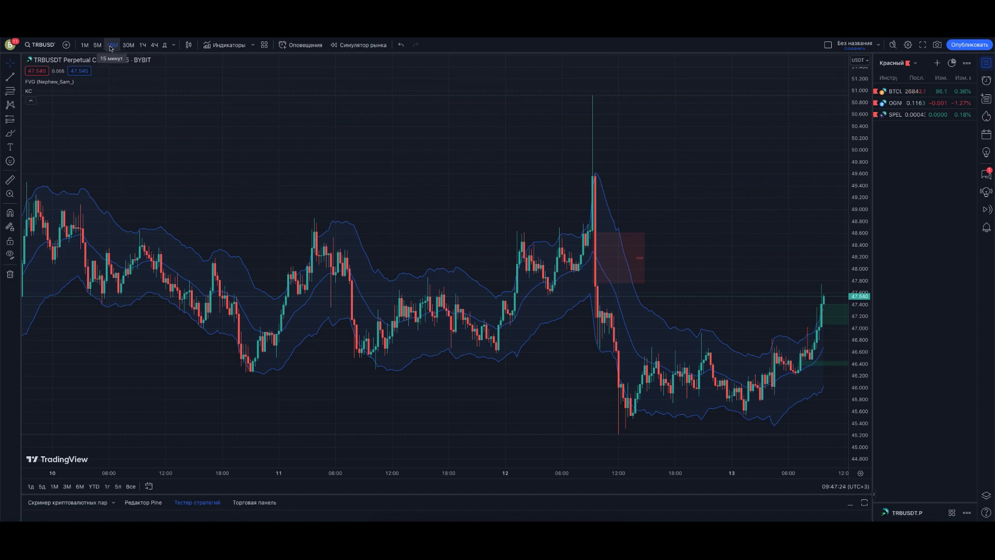
{"action": "left_click", "coordinate": [142, 45]}
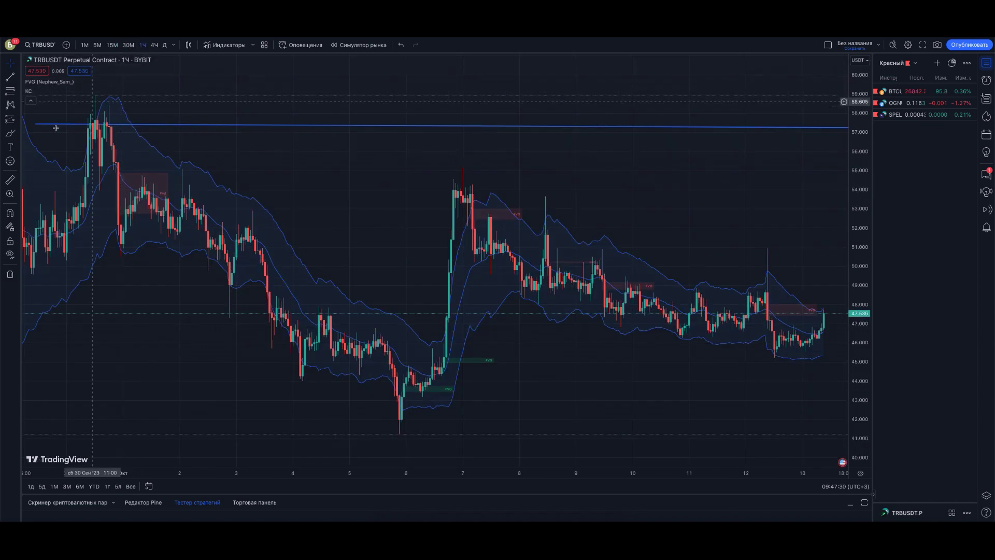
Step: Measure the price drop from the drawn trend line down to the early-October low at about 42
{"action": "left_click", "coordinate": [10, 180]}
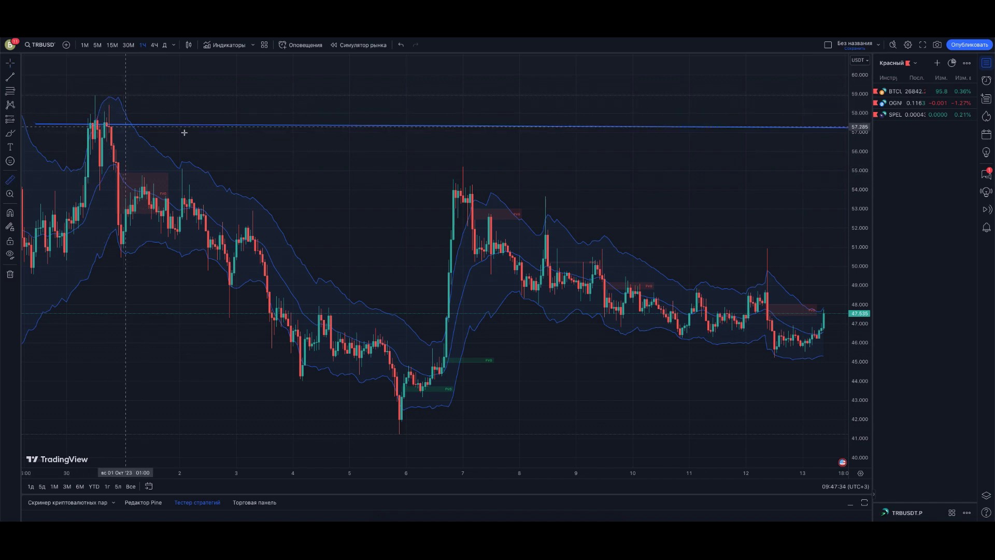
{"action": "left_click", "coordinate": [693, 140]}
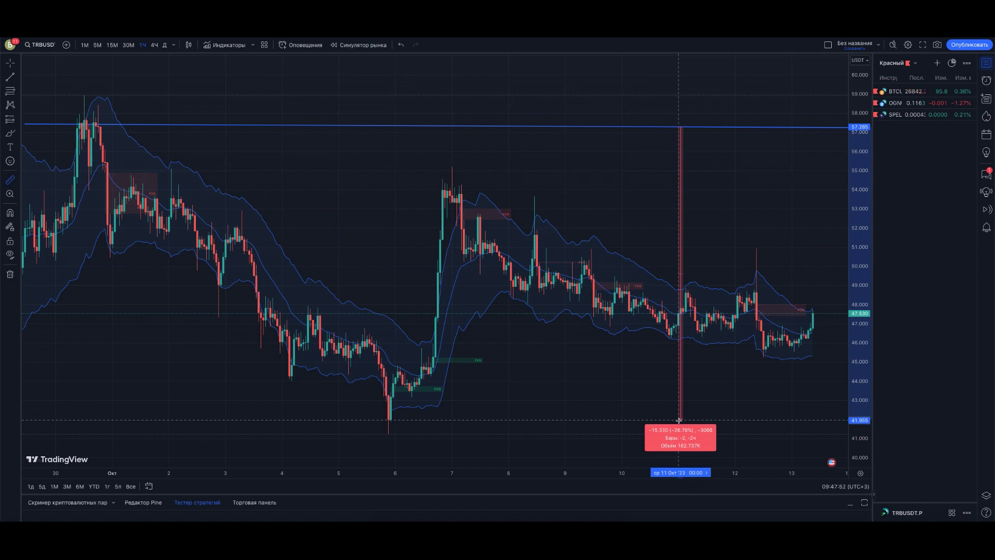
{"action": "left_click", "coordinate": [680, 420]}
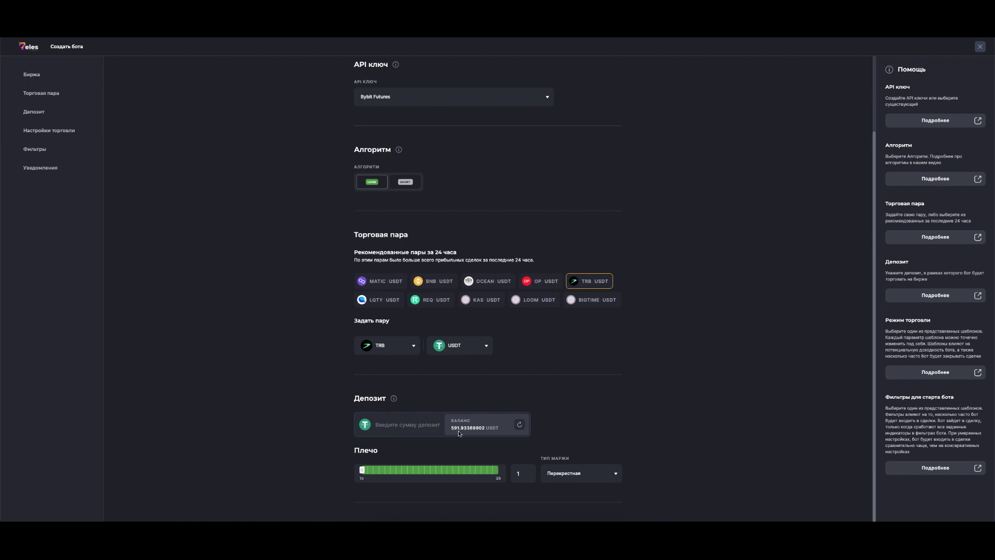
Step: Switch back to the Veles bot form and set the deposit to 50 USDT and the leverage to 3x
{"action": "left_click", "coordinate": [395, 427]}
{"action": "type", "text": "50"}
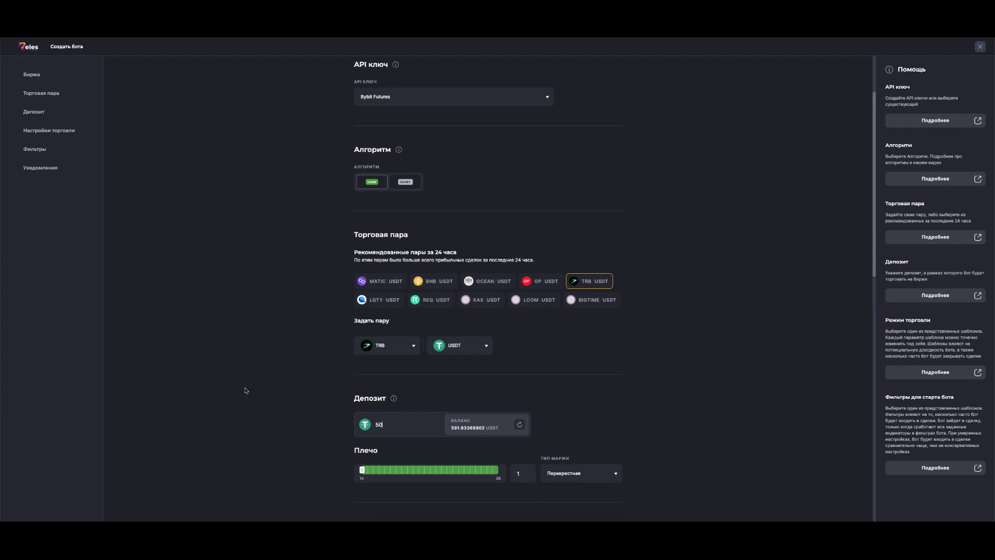
{"action": "scroll", "coordinate": [249, 387], "scroll_direction": "down", "scroll_amount": 1}
{"action": "scroll", "coordinate": [249, 386], "scroll_direction": "down", "scroll_amount": 2}
{"action": "left_click", "coordinate": [365, 346]}
{"action": "left_click_drag", "start_coordinate": [366, 347], "coordinate": [371, 348]}
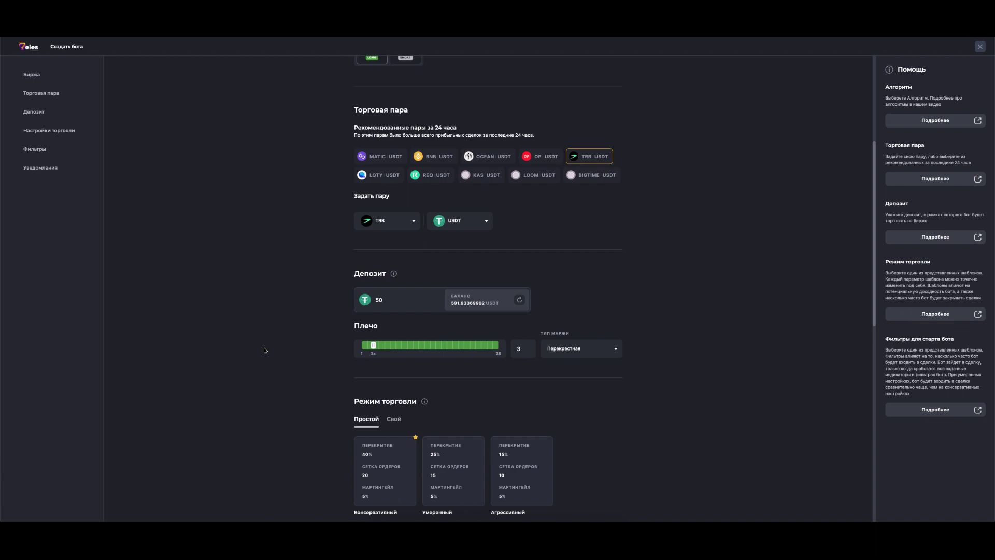
{"action": "scroll", "coordinate": [264, 350], "scroll_direction": "down", "scroll_amount": 2}
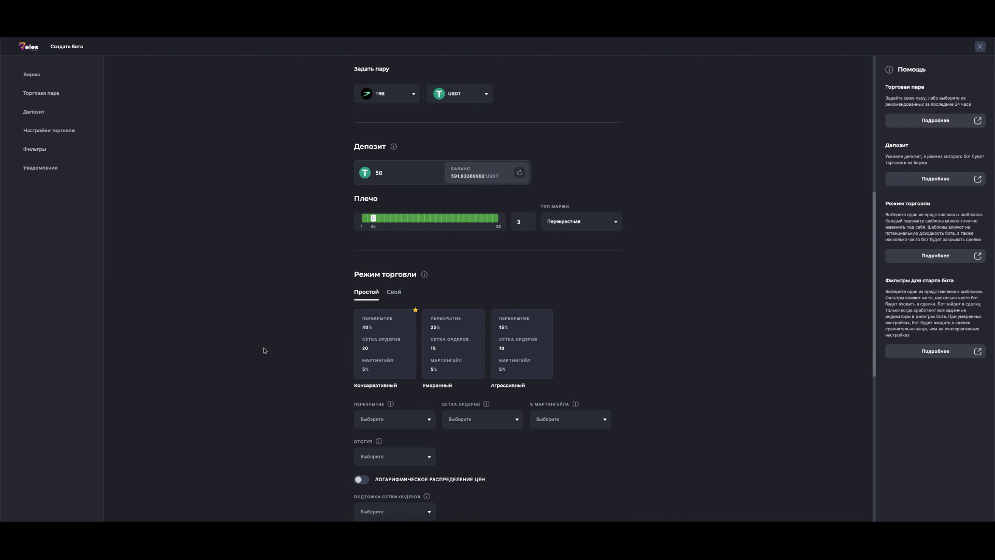
{"action": "scroll", "coordinate": [264, 350], "scroll_direction": "down", "scroll_amount": 2}
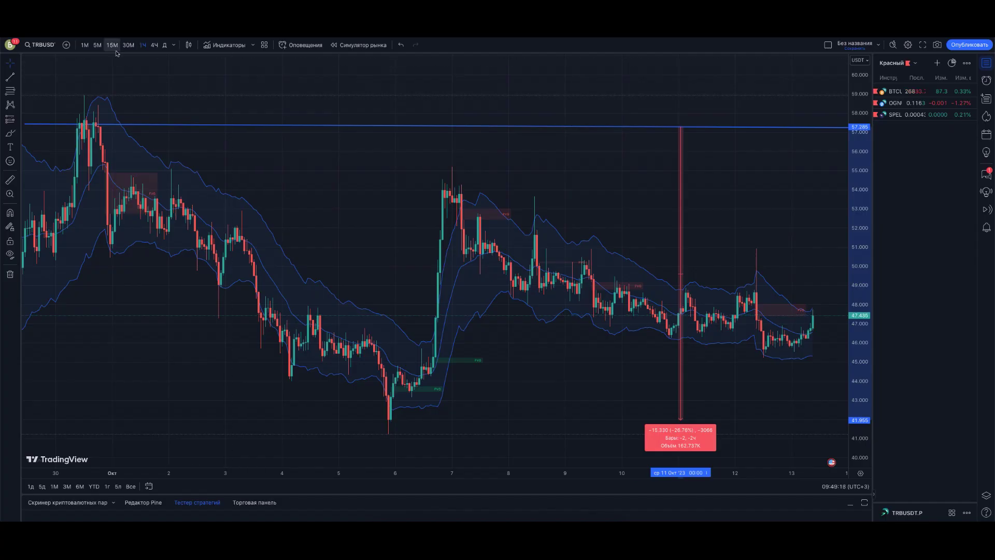
Step: On TradingView's 15-minute TRBUSDT chart, measure the price drop from the 12 October candle-body high to the low that follows
{"action": "left_click", "coordinate": [113, 45]}
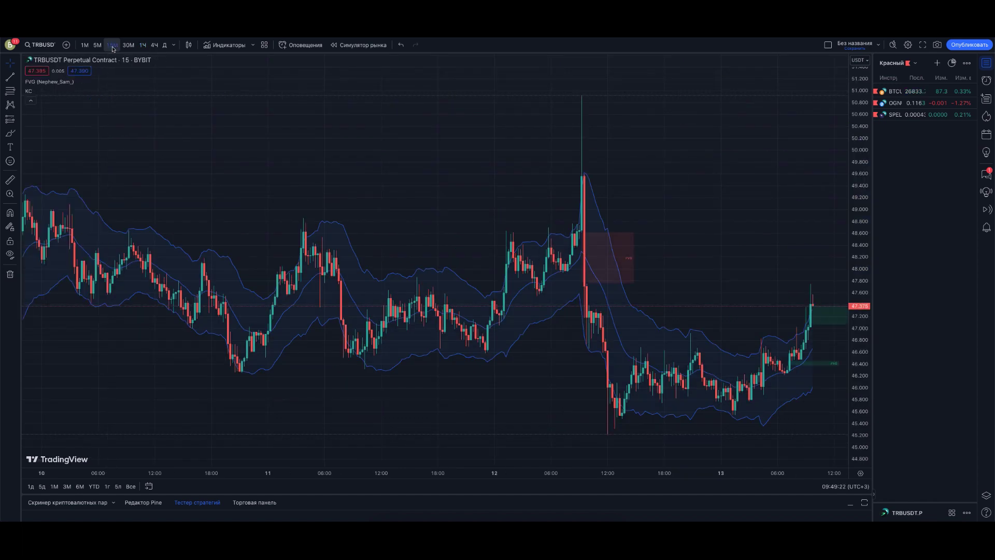
{"action": "left_click", "coordinate": [10, 180]}
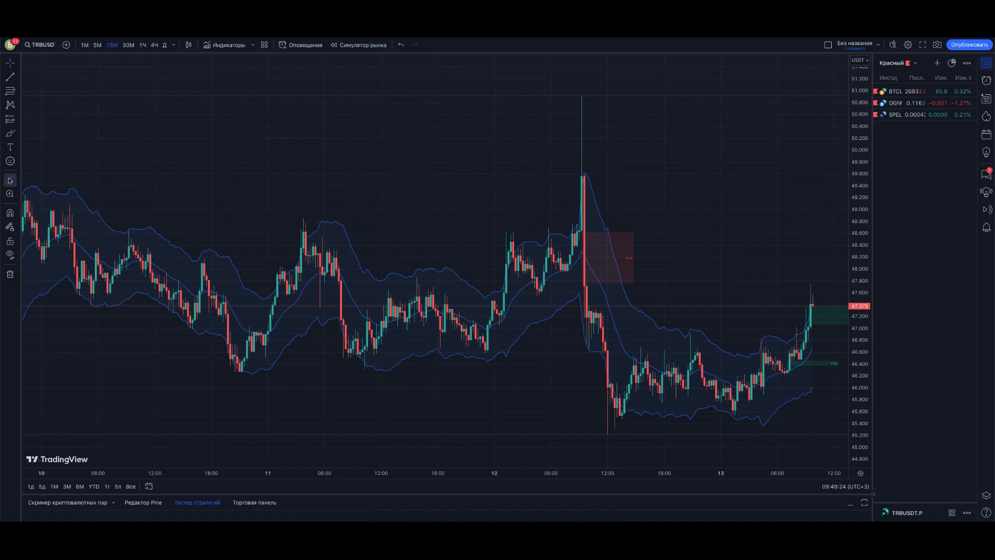
{"action": "left_click", "coordinate": [586, 177]}
{"action": "scroll", "coordinate": [583, 433], "scroll_direction": "left", "scroll_amount": 2}
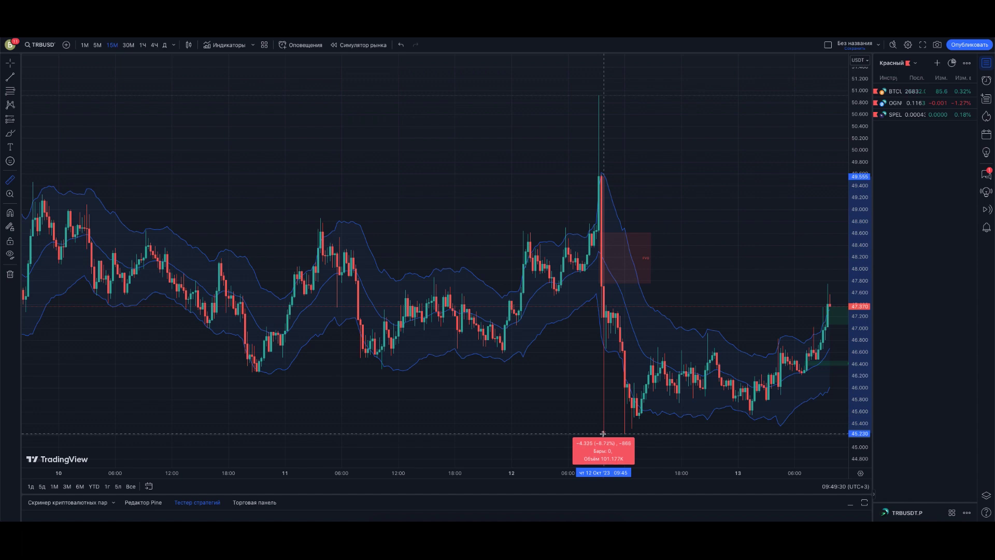
{"action": "left_click", "coordinate": [603, 433]}
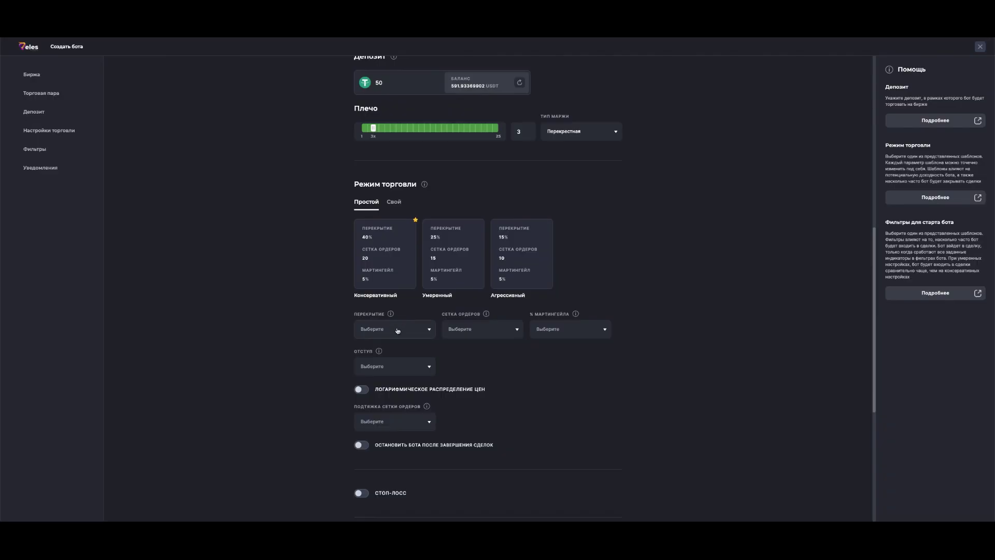
Step: In the Veles bot's trading mode settings, set the overlap (Перекрытие) to 15% and the order grid (Сетка ордеров) to 5
{"action": "left_click", "coordinate": [397, 331]}
{"action": "type", "text": "15"}
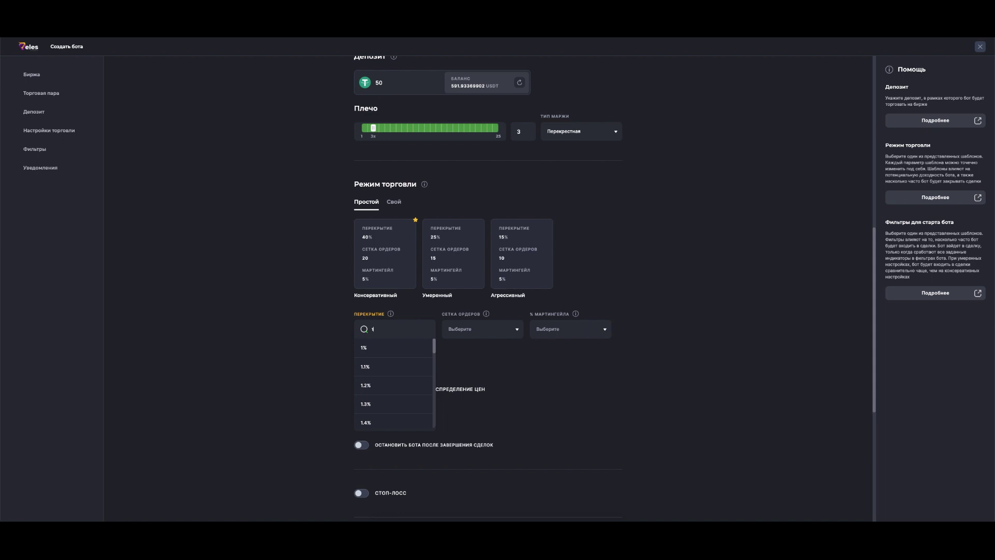
{"action": "left_click", "coordinate": [375, 346]}
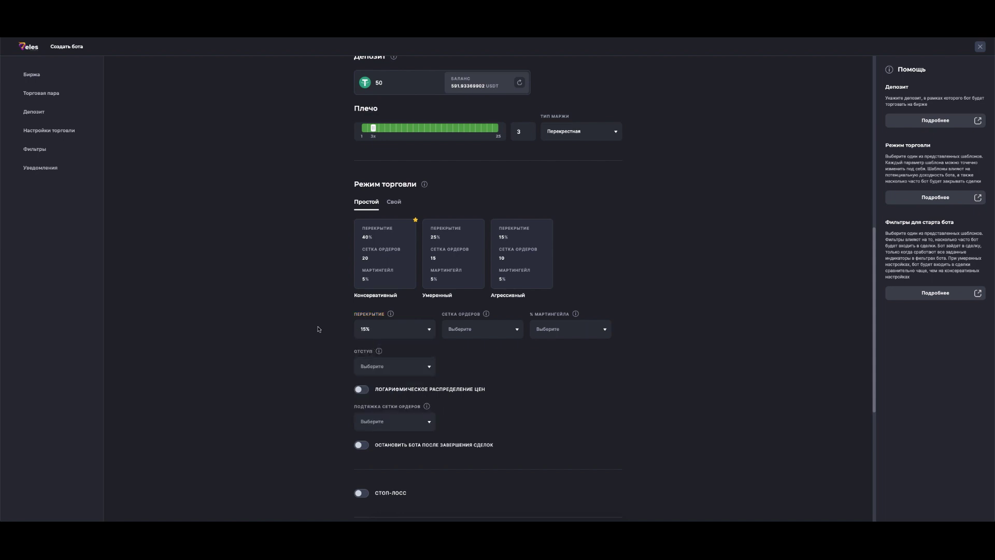
{"action": "left_click", "coordinate": [468, 329]}
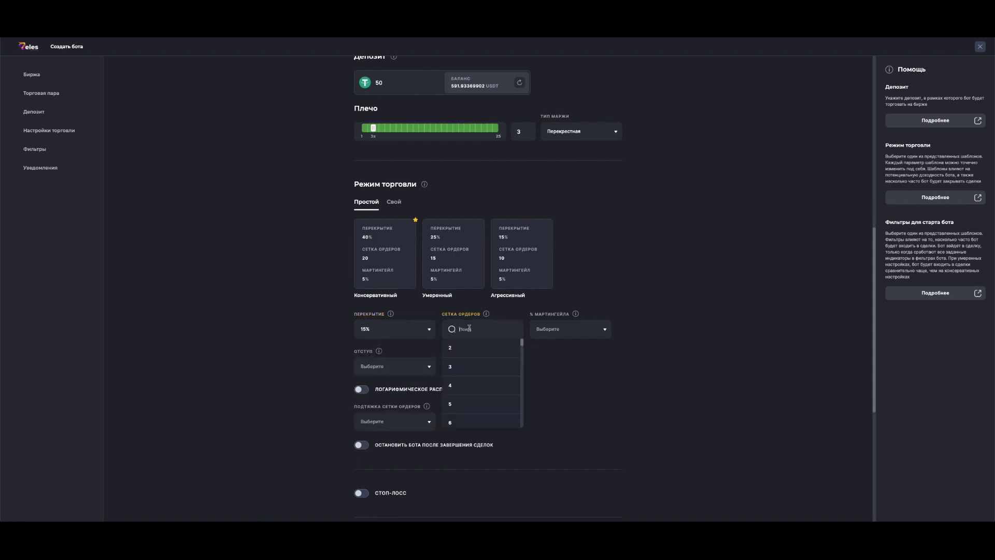
{"action": "left_click", "coordinate": [464, 404]}
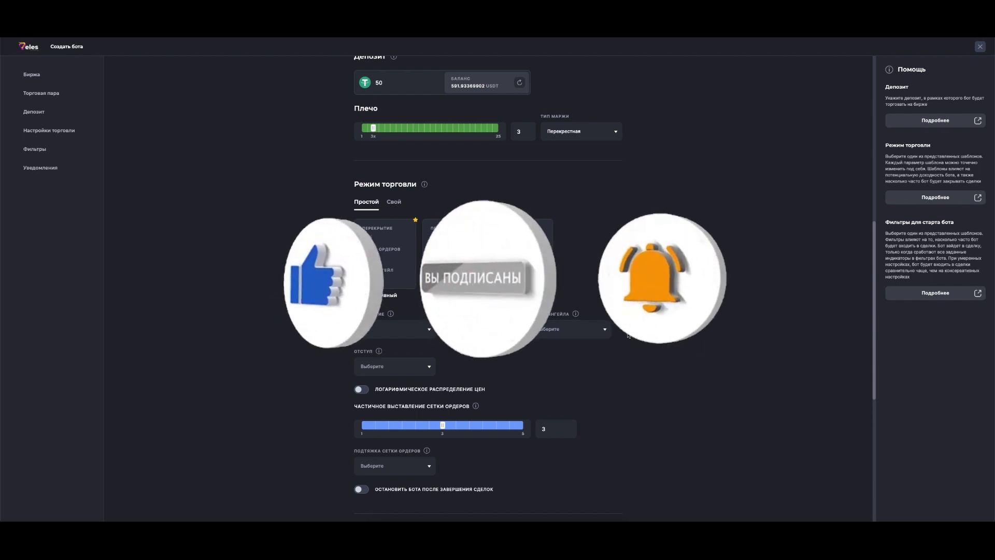
Step: In the bot's trading mode settings, set the martingale (% мартингейла) to 70% and the offset (Отступ) to 0.01%
{"action": "left_click", "coordinate": [595, 330]}
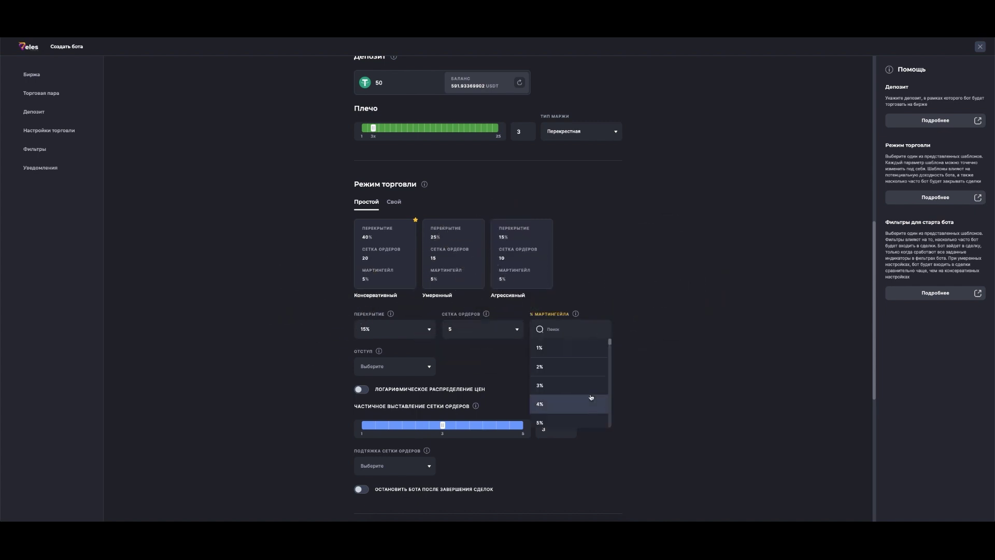
{"action": "scroll", "coordinate": [591, 400], "scroll_direction": "down", "scroll_amount": 3}
{"action": "scroll", "coordinate": [591, 397], "scroll_direction": "down", "scroll_amount": 6}
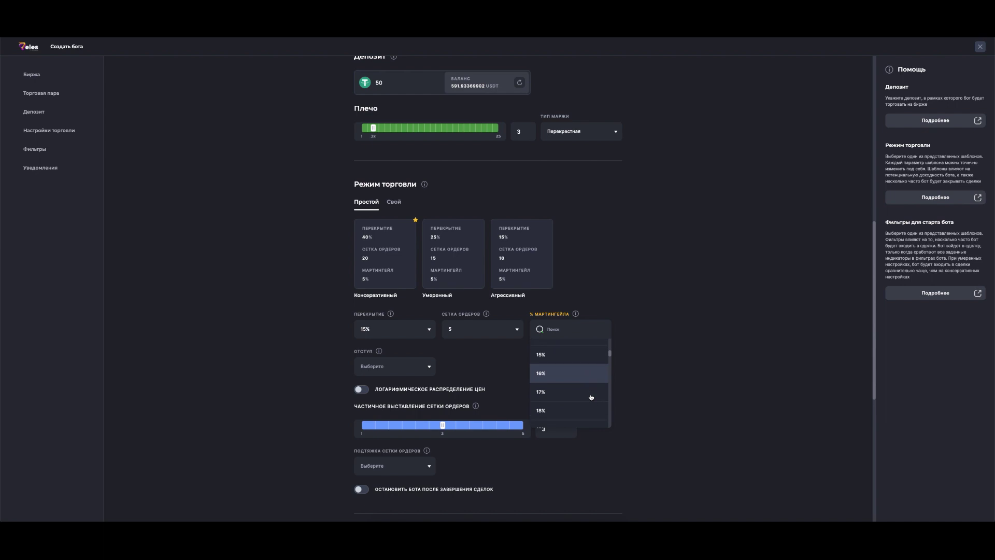
{"action": "scroll", "coordinate": [590, 397], "scroll_direction": "down", "scroll_amount": 10}
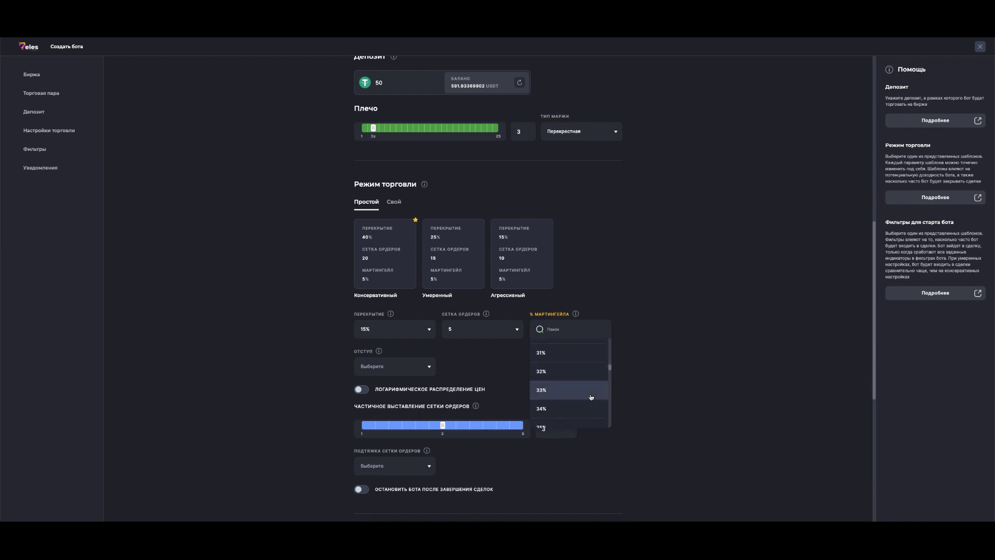
{"action": "scroll", "coordinate": [591, 397], "scroll_direction": "down", "scroll_amount": 5}
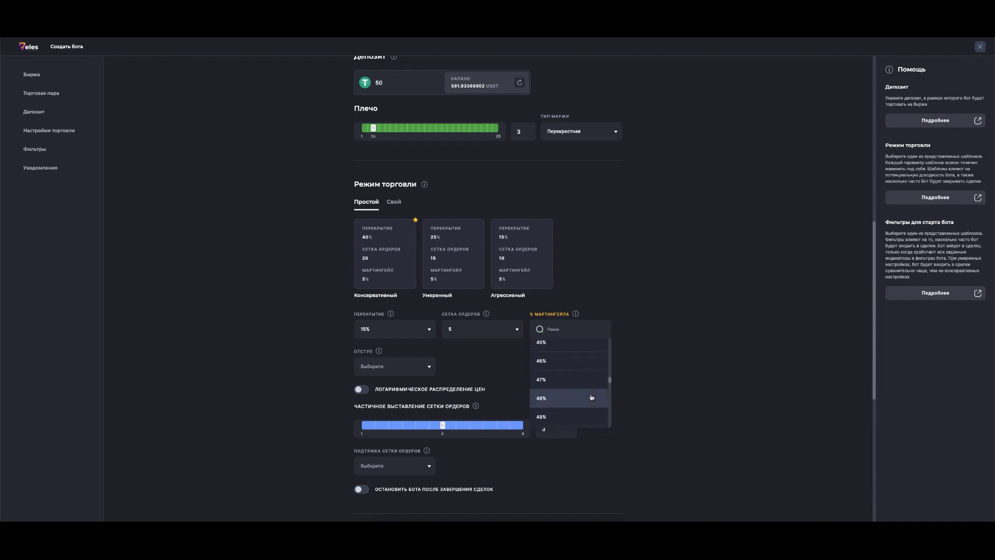
{"action": "scroll", "coordinate": [591, 397], "scroll_direction": "down", "scroll_amount": 4}
{"action": "scroll", "coordinate": [591, 397], "scroll_direction": "down", "scroll_amount": 2}
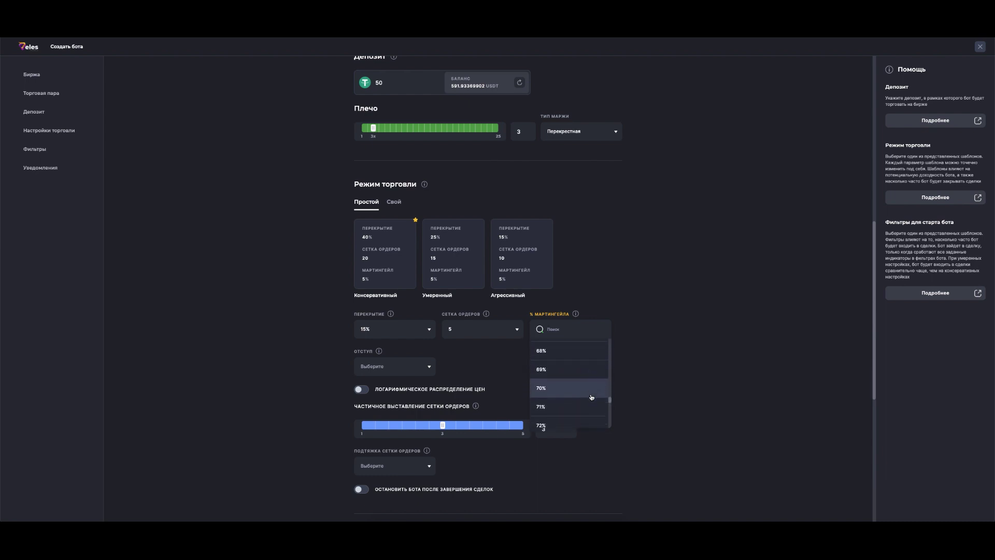
{"action": "left_click", "coordinate": [577, 385]}
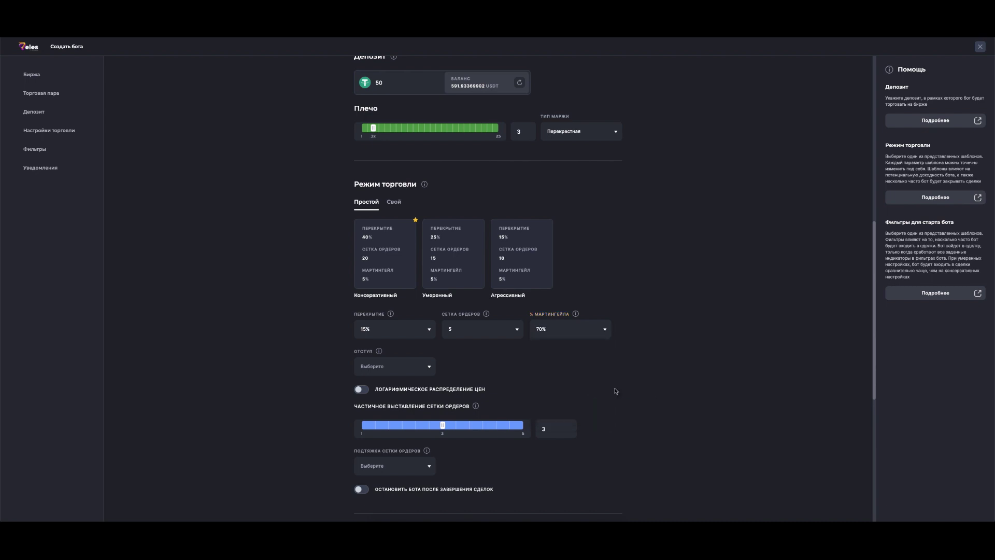
{"action": "left_click", "coordinate": [422, 368]}
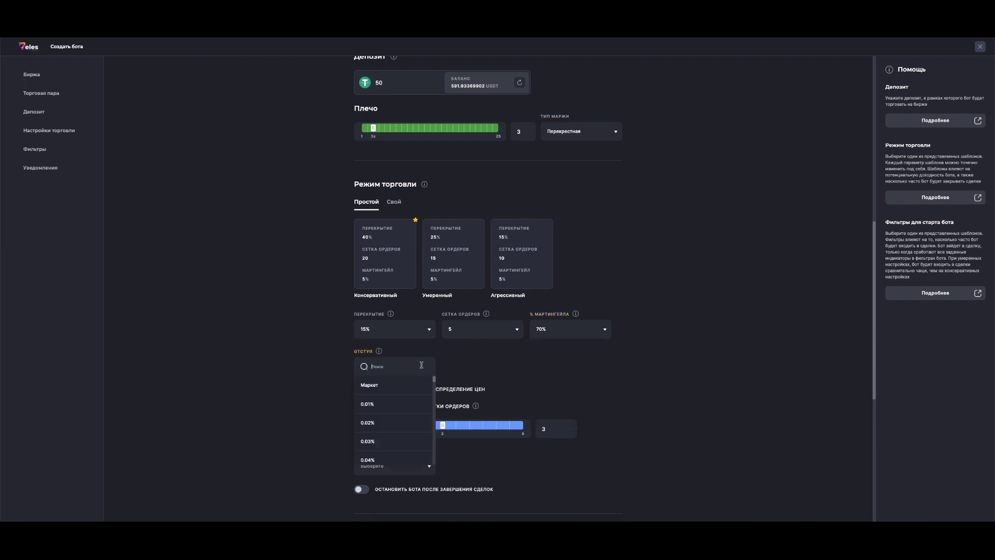
{"action": "left_click", "coordinate": [388, 404]}
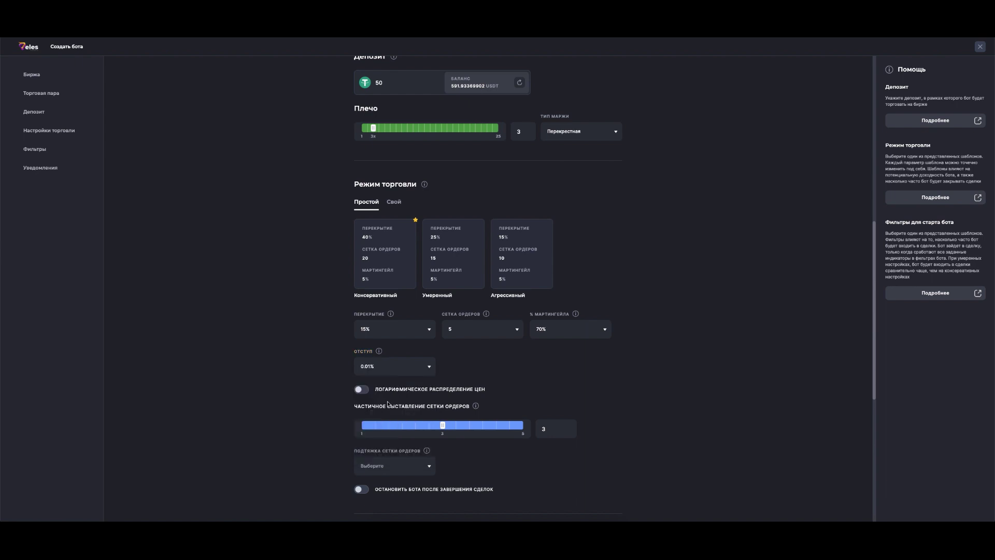
Step: Enable logarithmic price distribution (Логарифмическое распределение цен) and set its coefficient to 2.5
{"action": "scroll", "coordinate": [255, 381], "scroll_direction": "down", "scroll_amount": 1}
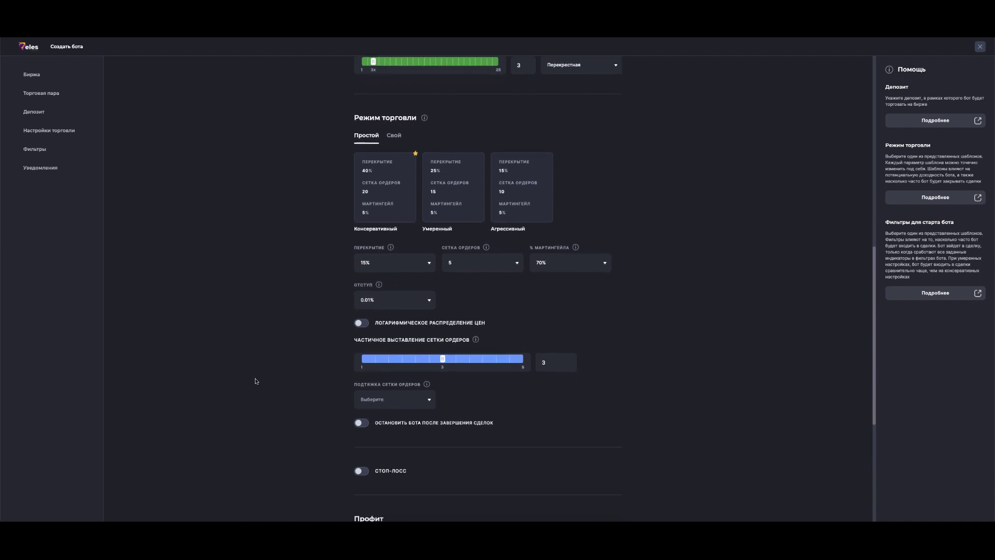
{"action": "left_click", "coordinate": [356, 326]}
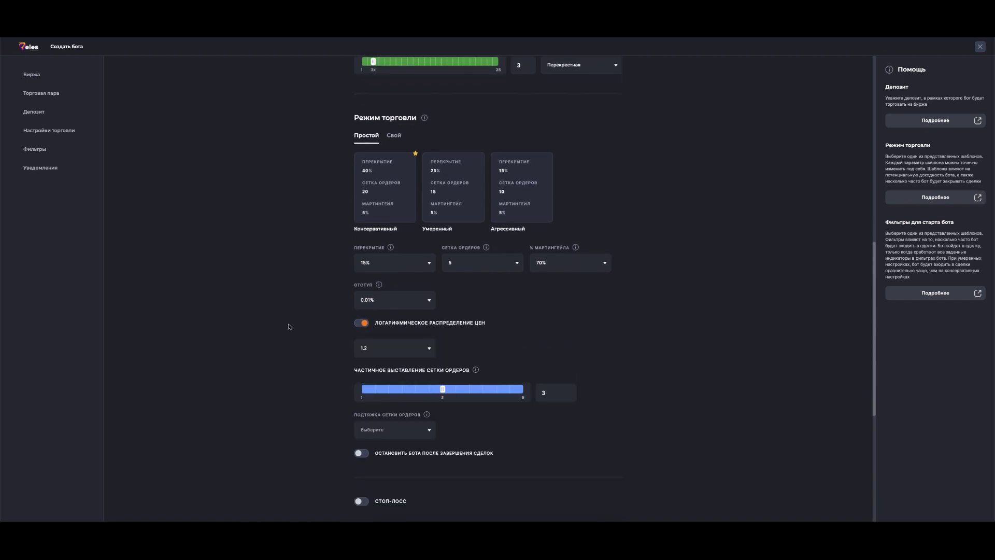
{"action": "left_click", "coordinate": [379, 349]}
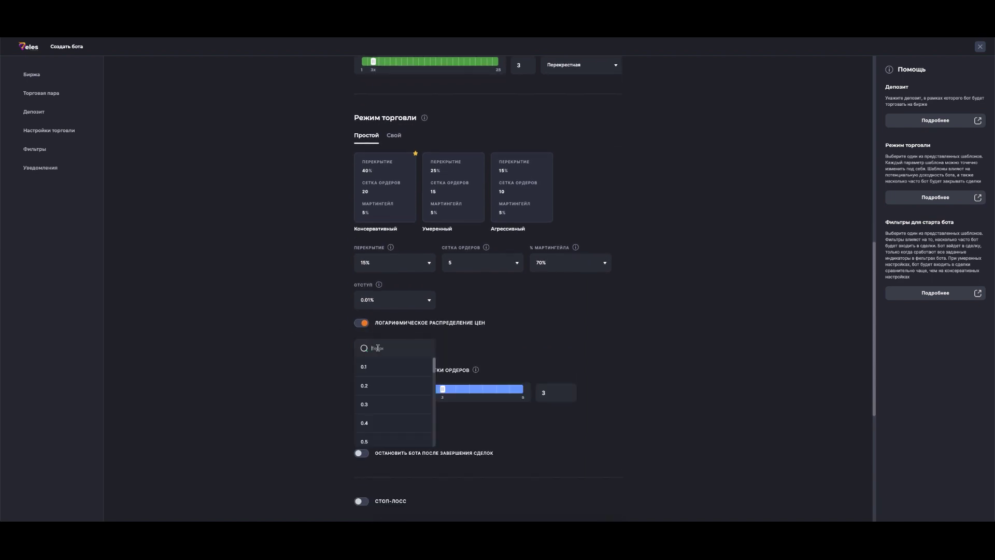
{"action": "scroll", "coordinate": [392, 401], "scroll_direction": "down", "scroll_amount": 5}
{"action": "scroll", "coordinate": [392, 400], "scroll_direction": "down", "scroll_amount": 3}
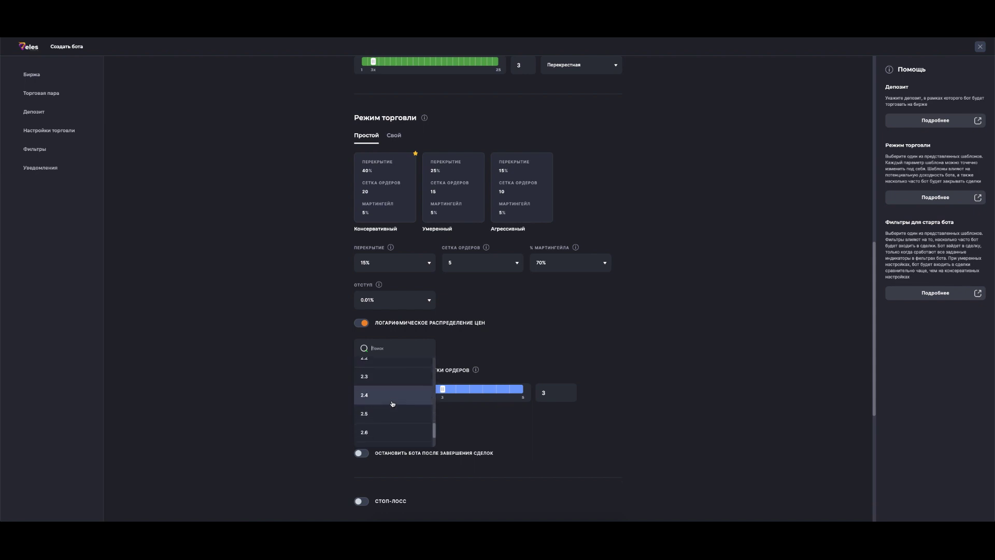
{"action": "left_click", "coordinate": [395, 412]}
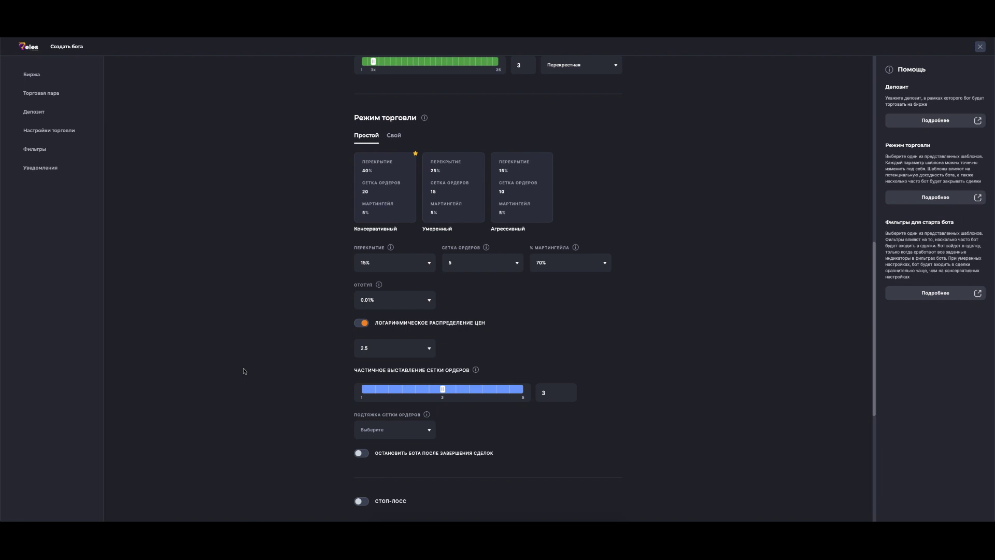
Step: Set the partial order grid placement (Частичное выставление сетки ордеров) to 1 and the grid pull-up (Подтяжка сетки ордеров) to 0.3%
{"action": "left_click_drag", "start_coordinate": [442, 389], "coordinate": [350, 389]}
{"action": "scroll", "coordinate": [280, 380], "scroll_direction": "down", "scroll_amount": 2}
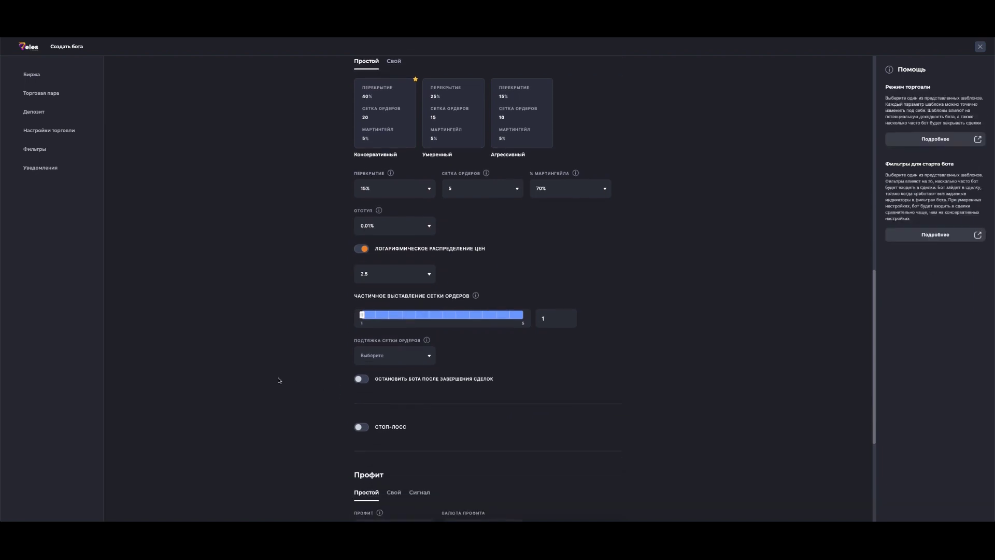
{"action": "left_click", "coordinate": [403, 357]}
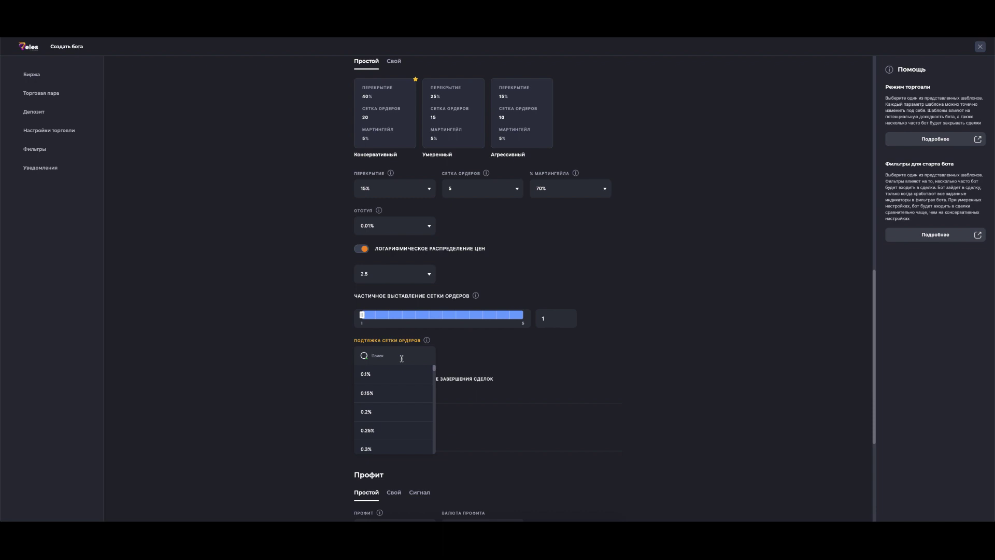
{"action": "left_click", "coordinate": [394, 449]}
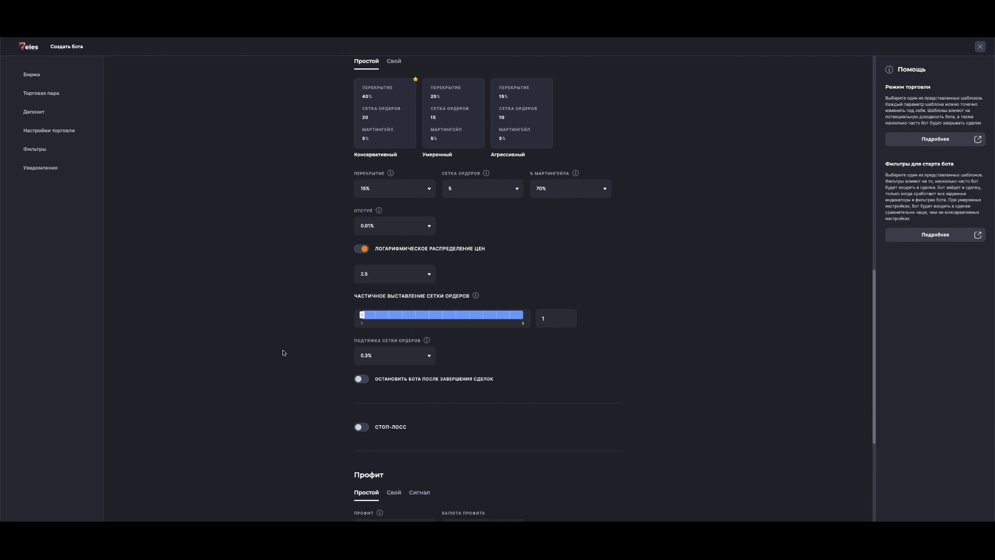
Step: Switch the profit mode to signal (Сигнал) and add a Keltner Channel (Канал Кельтнера) filter
{"action": "scroll", "coordinate": [283, 353], "scroll_direction": "down", "scroll_amount": 4}
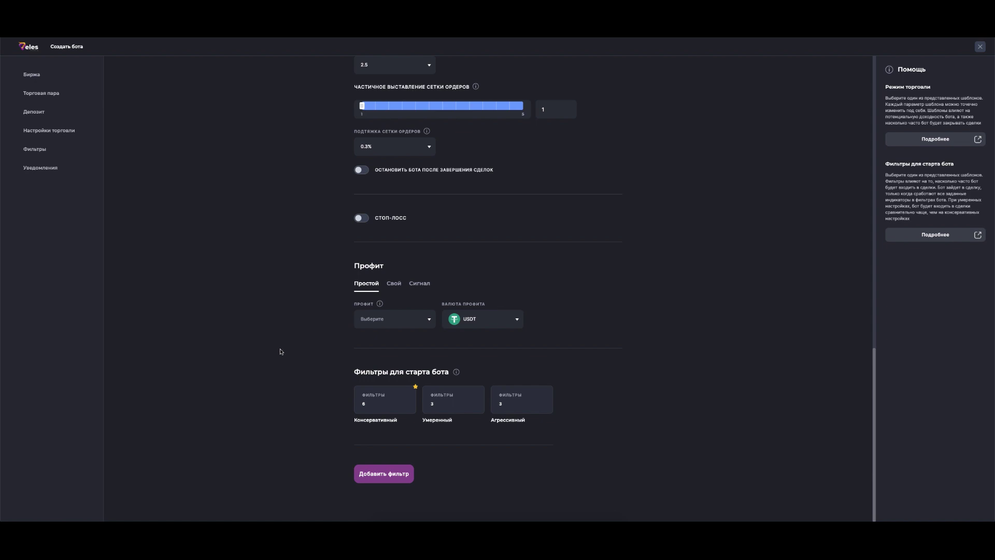
{"action": "left_click", "coordinate": [426, 285]}
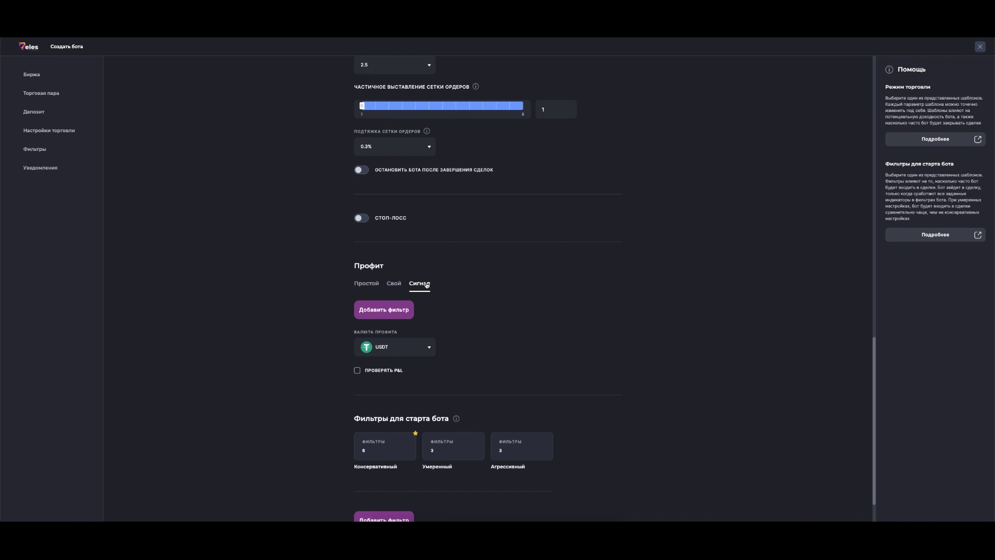
{"action": "left_click", "coordinate": [392, 309]}
{"action": "left_click", "coordinate": [412, 320]}
{"action": "scroll", "coordinate": [434, 358], "scroll_direction": "down", "scroll_amount": 5}
{"action": "scroll", "coordinate": [435, 358], "scroll_direction": "down", "scroll_amount": 1}
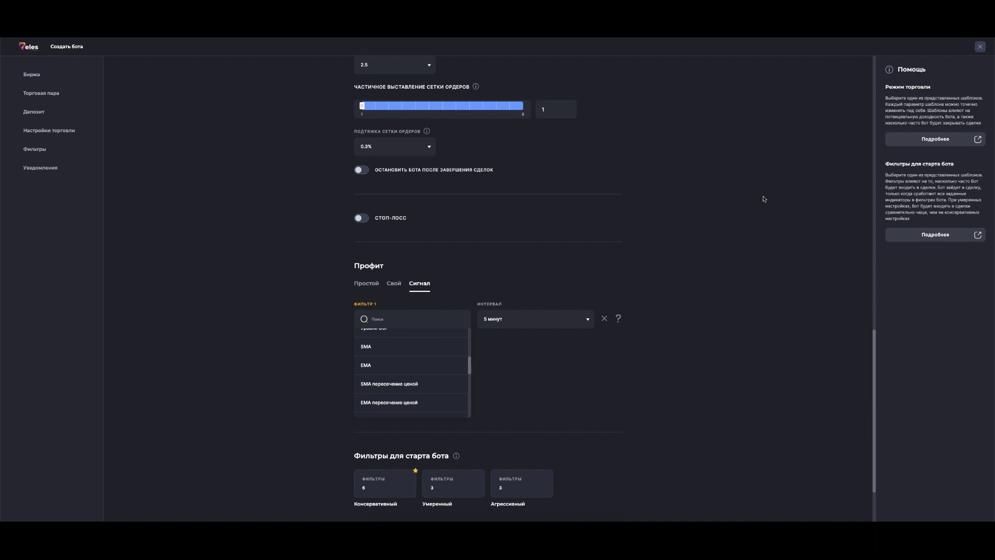
{"action": "scroll", "coordinate": [428, 361], "scroll_direction": "down", "scroll_amount": 6}
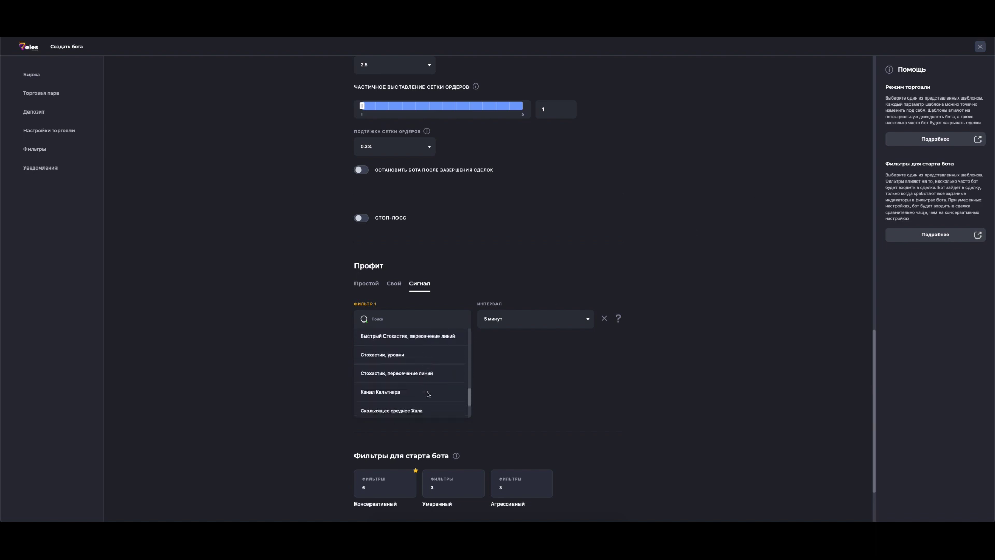
{"action": "scroll", "coordinate": [429, 395], "scroll_direction": "down", "scroll_amount": 1}
{"action": "left_click", "coordinate": [417, 396]}
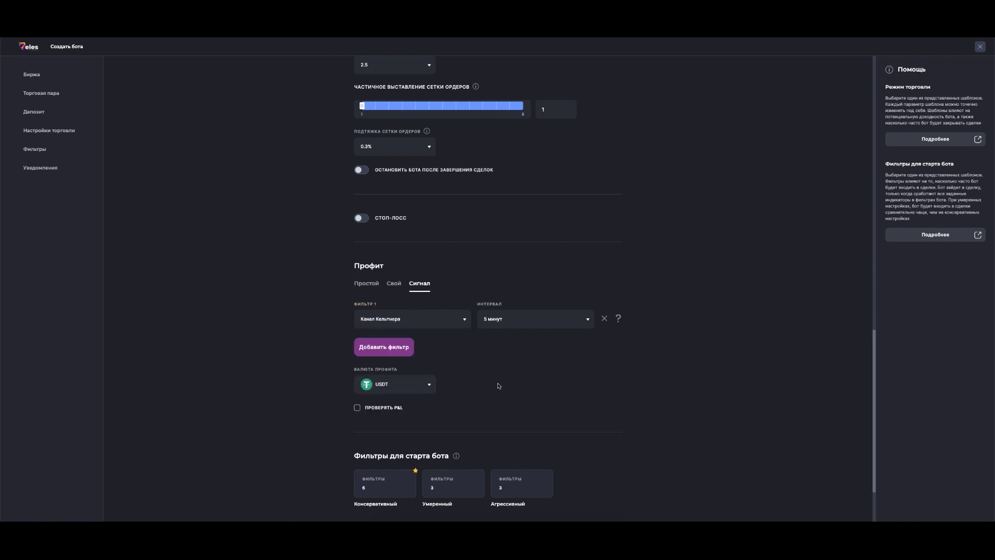
Step: Set the Keltner Channel profit filter's interval to 15 minutes and enable the P&L check (Проверять P&L)
{"action": "left_click", "coordinate": [535, 319]}
{"action": "scroll", "coordinate": [528, 379], "scroll_direction": "down", "scroll_amount": 2}
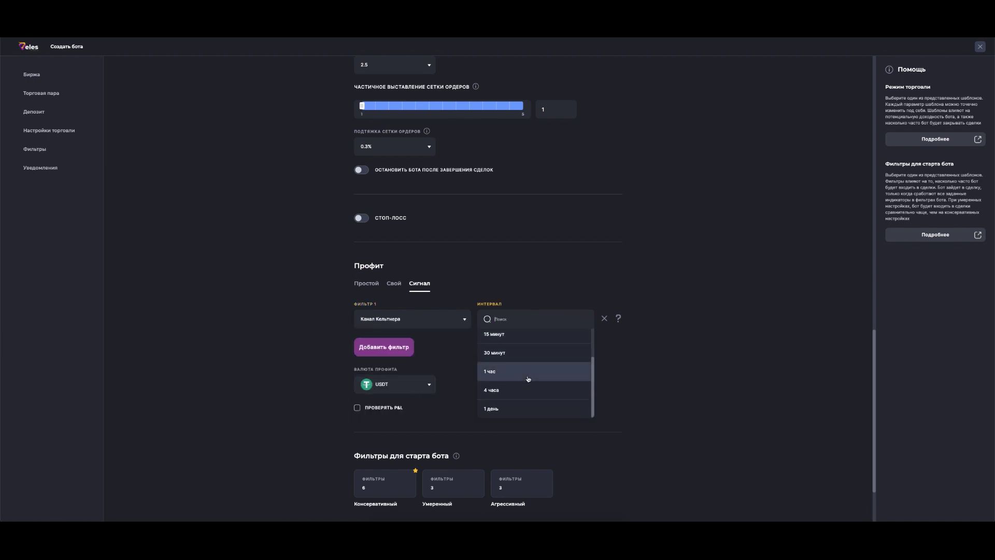
{"action": "scroll", "coordinate": [528, 379], "scroll_direction": "up", "scroll_amount": 2}
{"action": "left_click", "coordinate": [528, 379]}
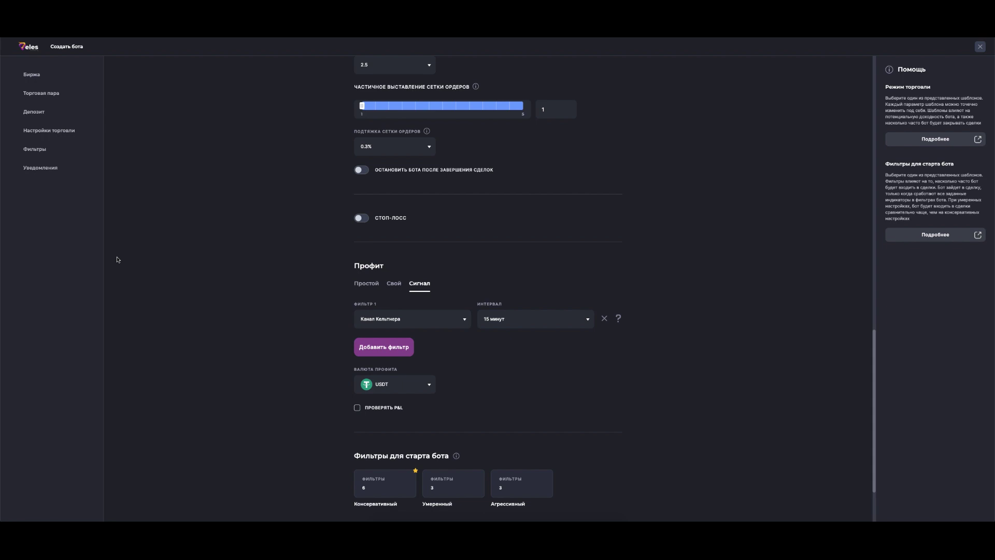
{"action": "scroll", "coordinate": [238, 275], "scroll_direction": "down", "scroll_amount": 2}
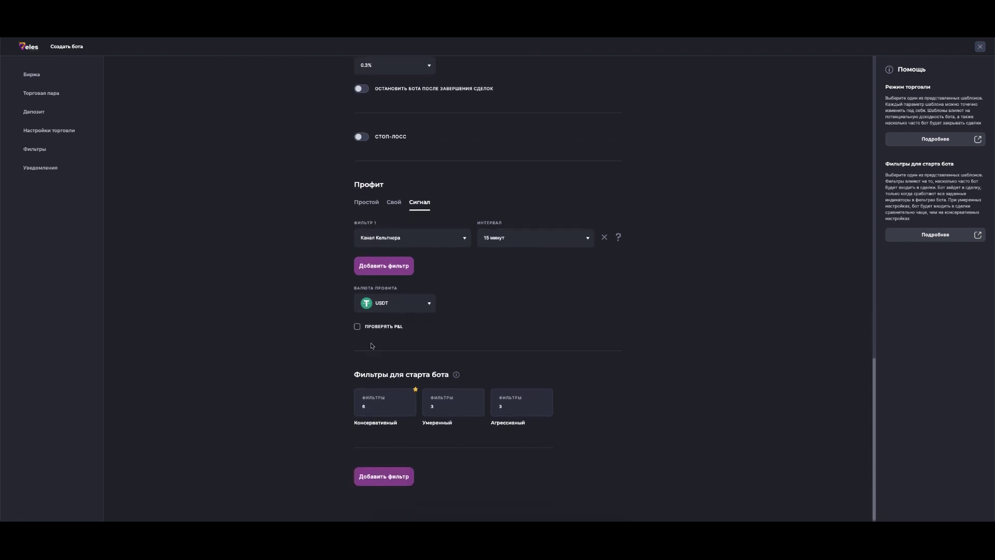
{"action": "left_click", "coordinate": [358, 325]}
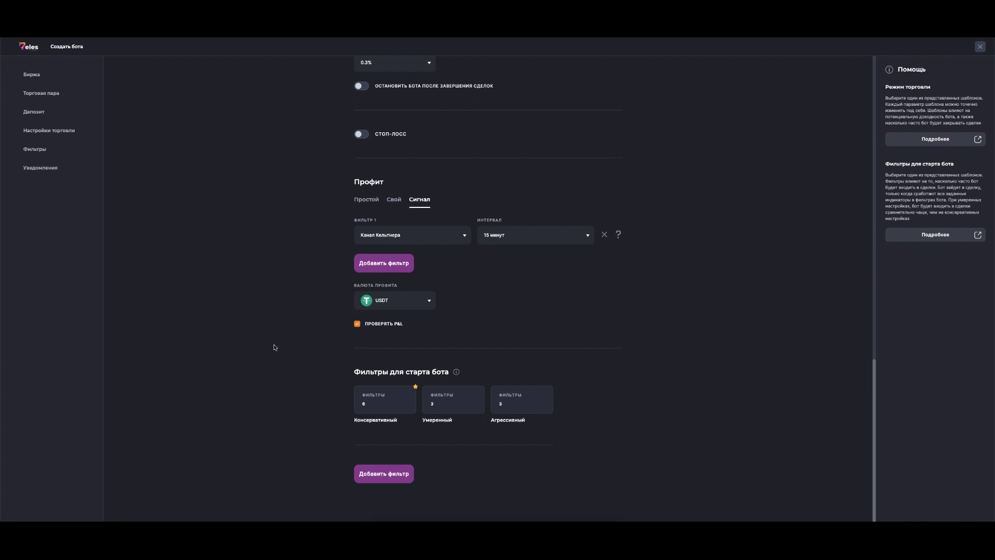
Step: Apply the conservative (Консервативный) preset to the bot's start filters and review the resulting RSI and CCI filters
{"action": "double_click", "coordinate": [368, 403]}
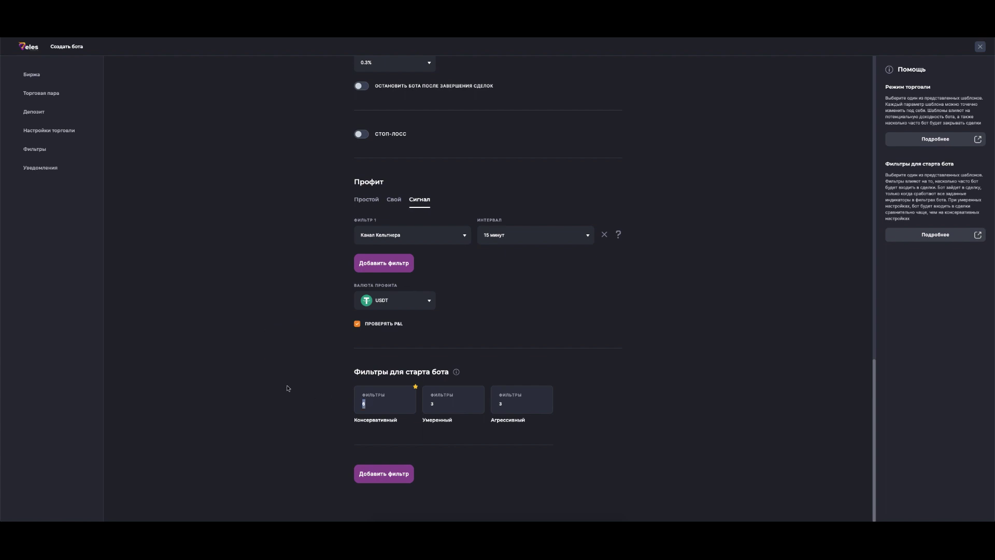
{"action": "left_click", "coordinate": [385, 403]}
{"action": "scroll", "coordinate": [267, 380], "scroll_direction": "down", "scroll_amount": 4}
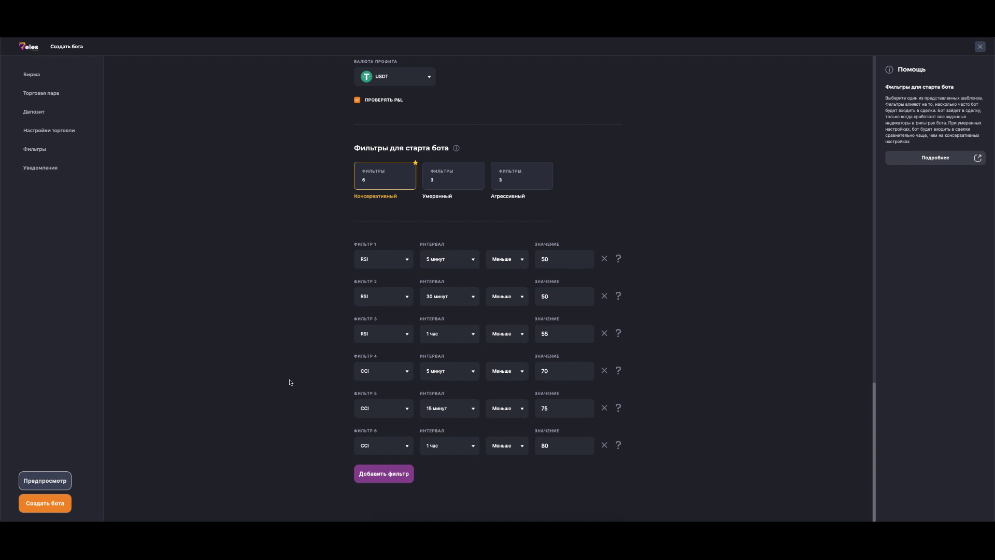
{"action": "scroll", "coordinate": [285, 382], "scroll_direction": "up", "scroll_amount": 4}
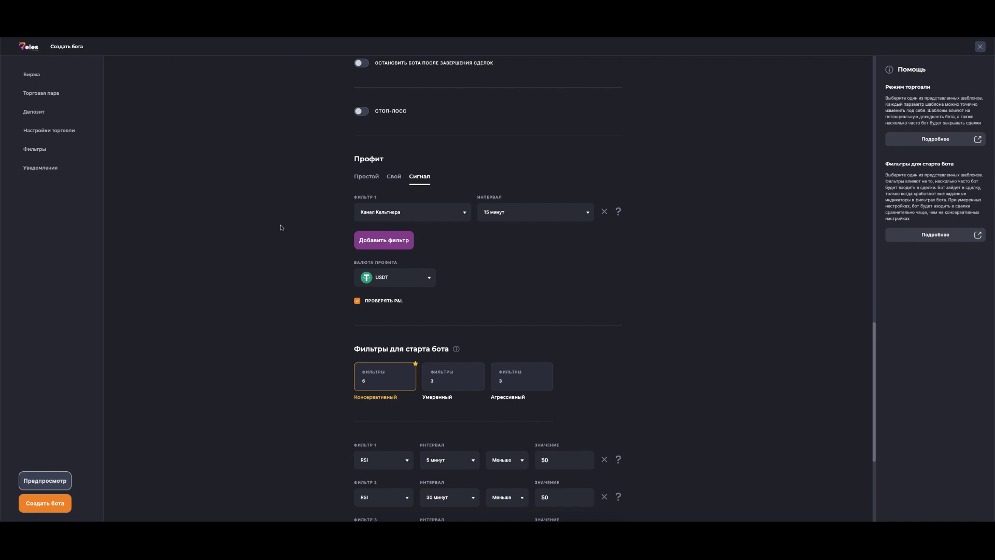
{"action": "scroll", "coordinate": [282, 227], "scroll_direction": "down", "scroll_amount": 4}
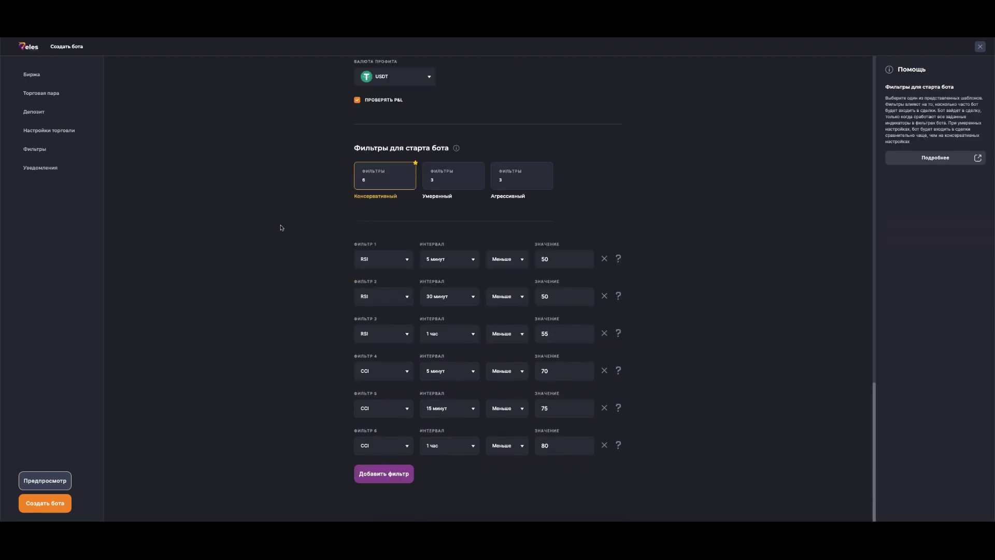
Step: Preview the bot's limit order grid on the TRBUSDT chart against the price history, and close the preview
{"action": "left_click", "coordinate": [55, 481]}
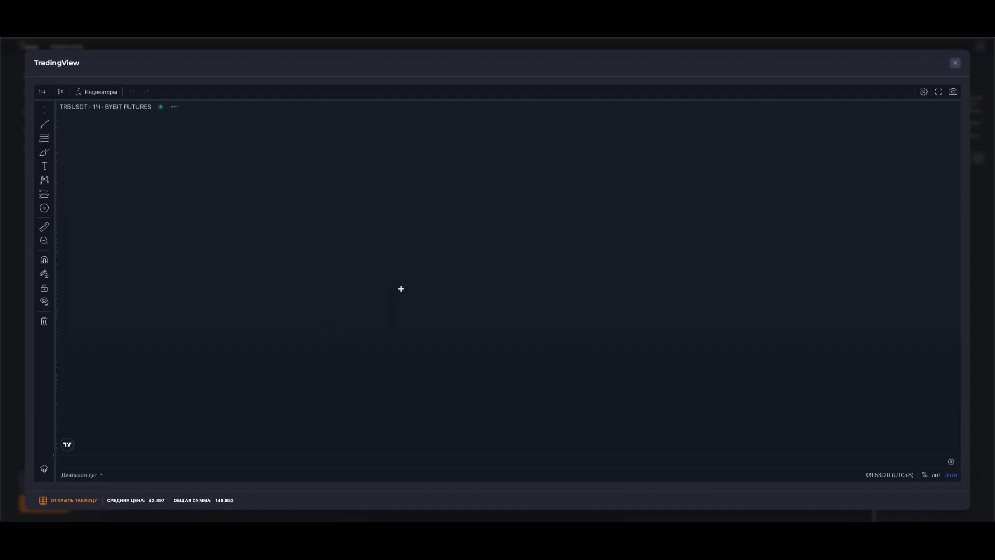
{"action": "scroll", "coordinate": [447, 291], "scroll_direction": "down", "scroll_amount": 5}
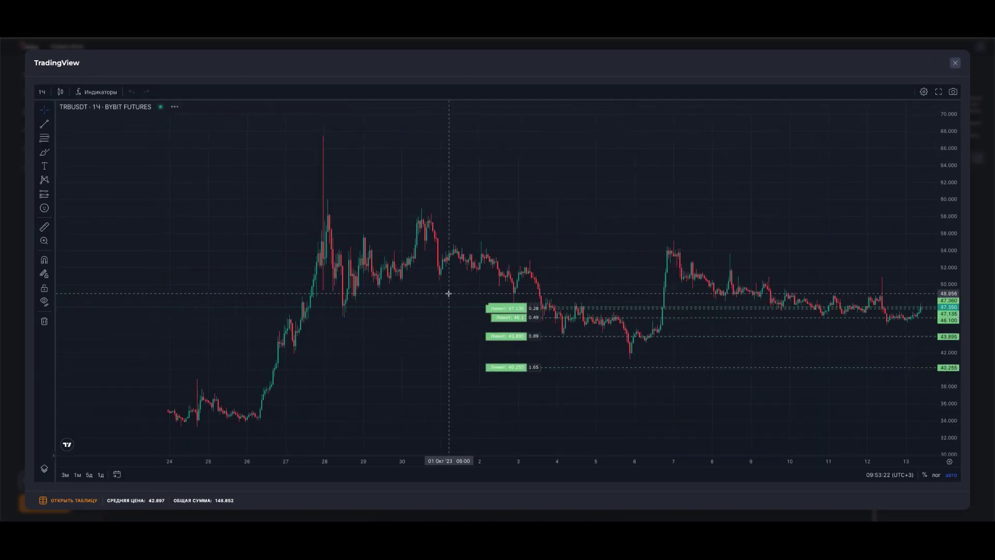
{"action": "scroll", "coordinate": [449, 293], "scroll_direction": "down", "scroll_amount": 3}
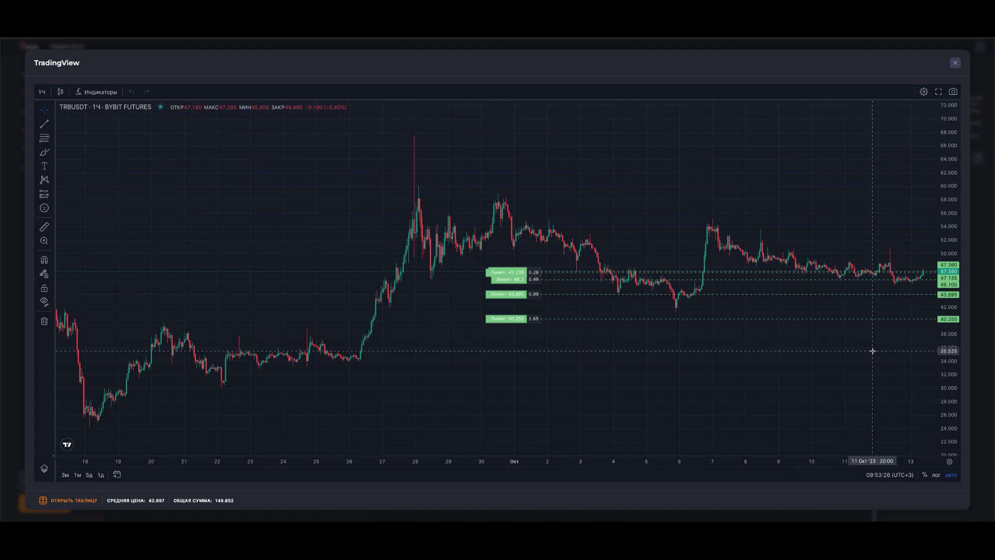
{"action": "left_click", "coordinate": [956, 63]}
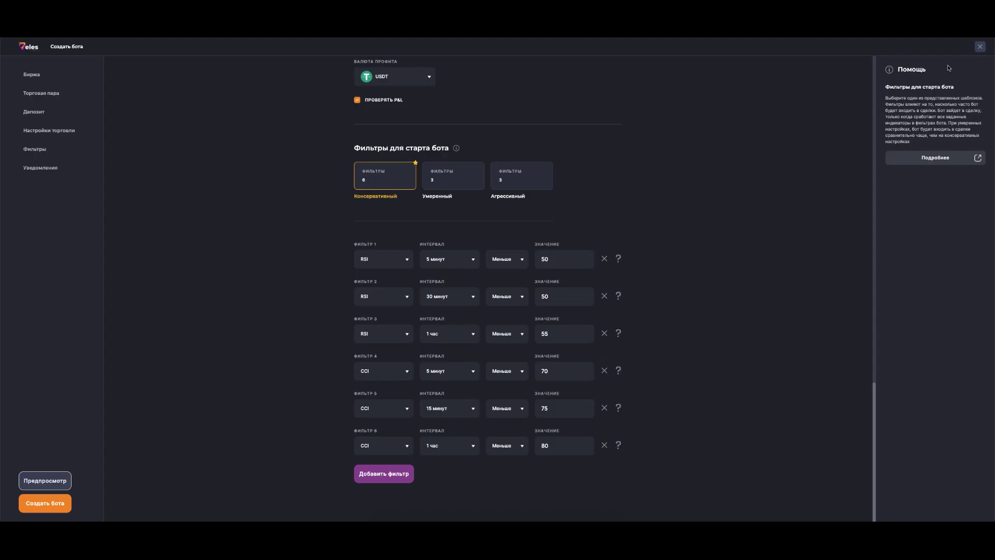
Step: View the bot creation dialog with its name field, and leave the bot form without creating the bot
{"action": "left_click", "coordinate": [45, 505]}
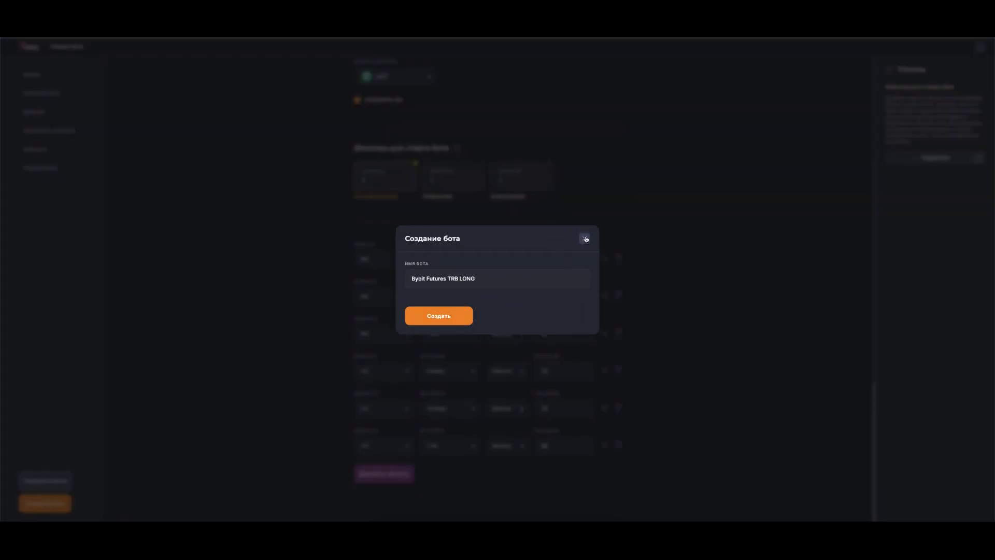
{"action": "left_click", "coordinate": [584, 239]}
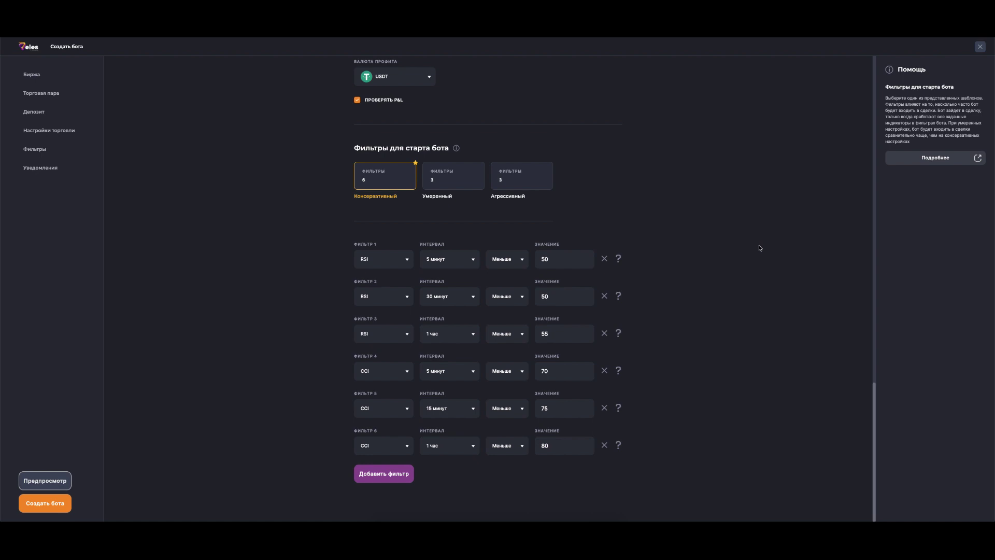
{"action": "scroll", "coordinate": [760, 248], "scroll_direction": "up", "scroll_amount": 7}
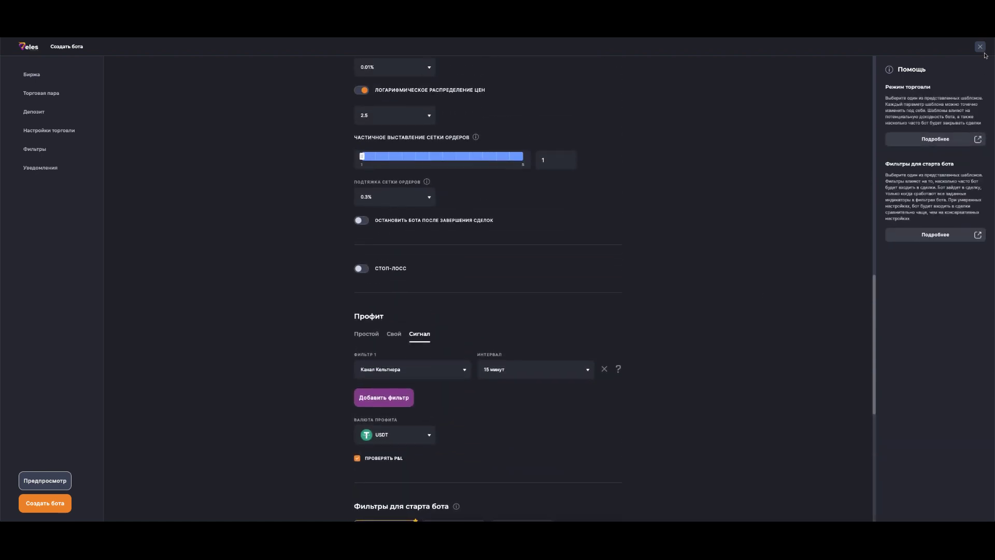
{"action": "left_click", "coordinate": [981, 46]}
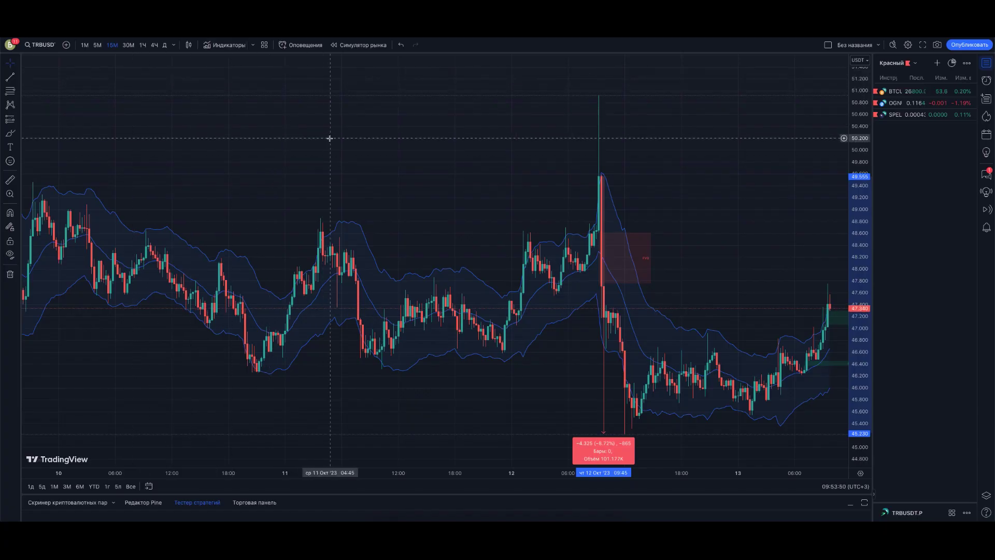
Step: Examine the price history on TradingView's 15-minute TRBUSDT chart from early October through 13 October
{"action": "scroll", "coordinate": [392, 170], "scroll_direction": "down", "scroll_amount": 4}
{"action": "scroll", "coordinate": [393, 171], "scroll_direction": "down", "scroll_amount": 6}
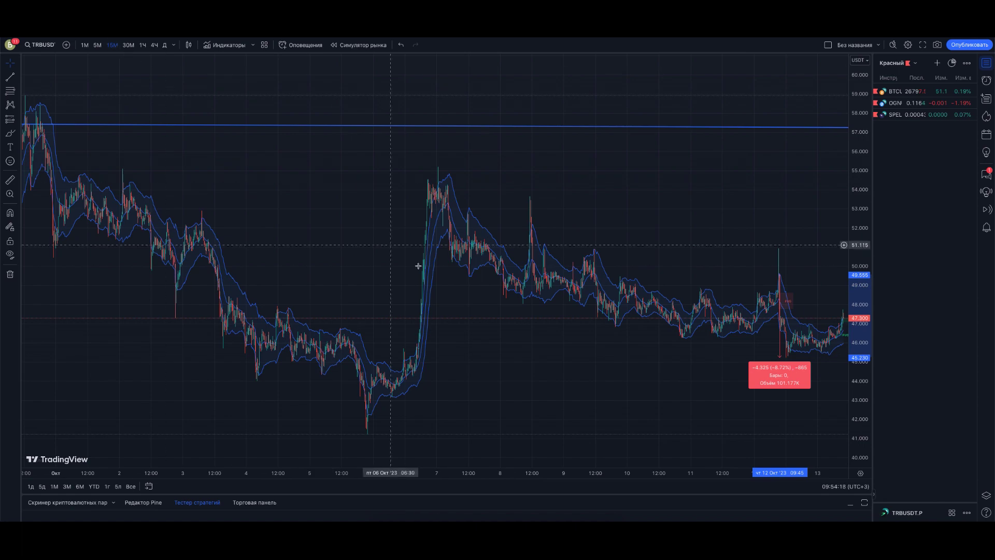
{"action": "scroll", "coordinate": [422, 266], "scroll_direction": "right", "scroll_amount": 5}
{"action": "scroll", "coordinate": [425, 266], "scroll_direction": "right", "scroll_amount": 1}
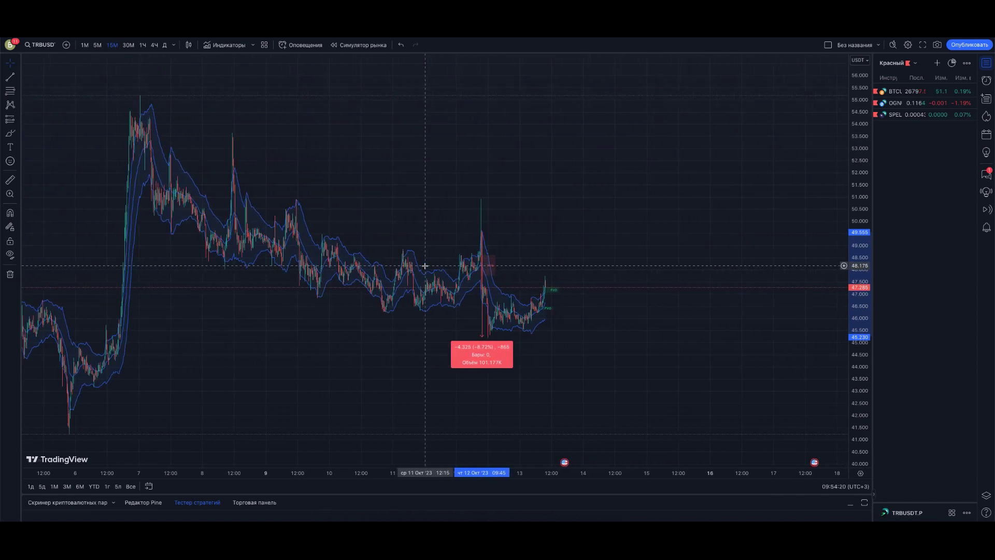